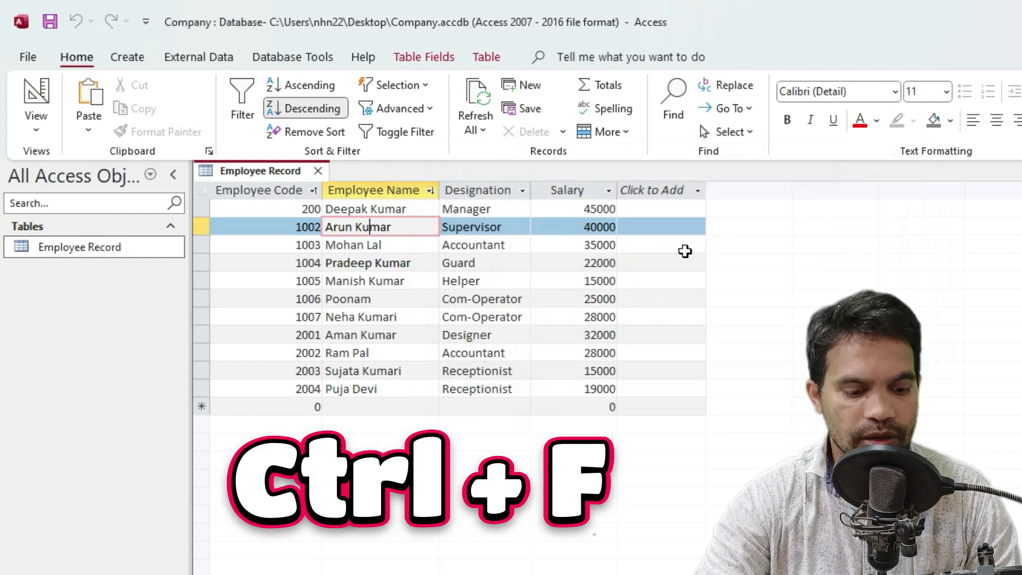
Open Find and Replace for the table and switch between its Find and Replace tabs
{"action": "key", "text": "ctrl+f"}
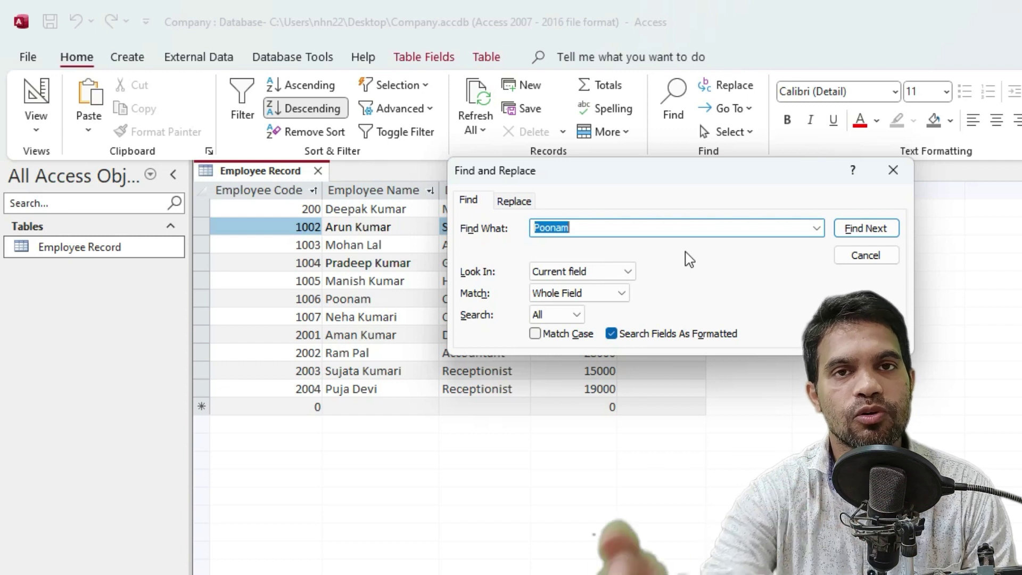
{"action": "left_click", "coordinate": [893, 171]}
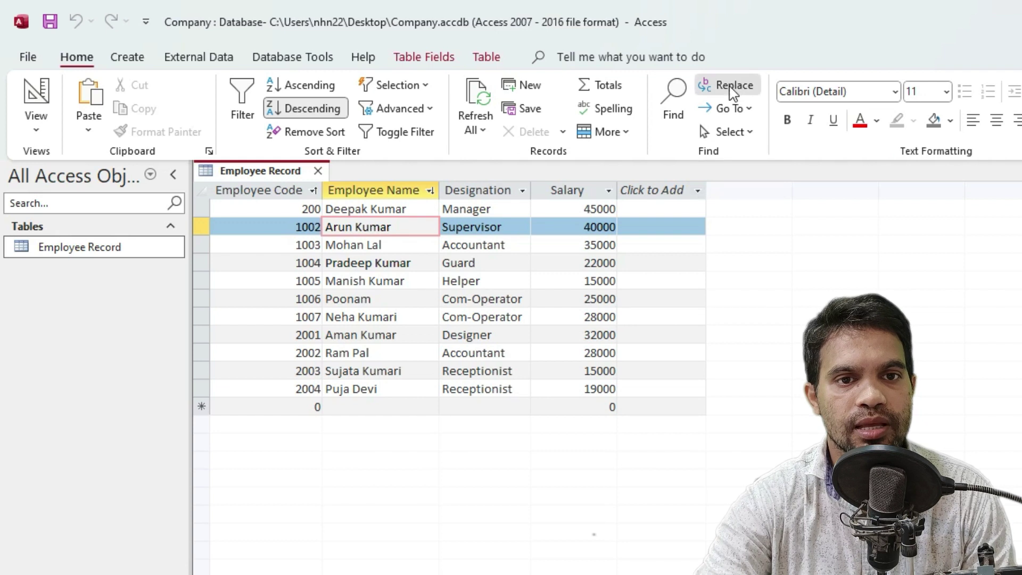
{"action": "left_click", "coordinate": [732, 88]}
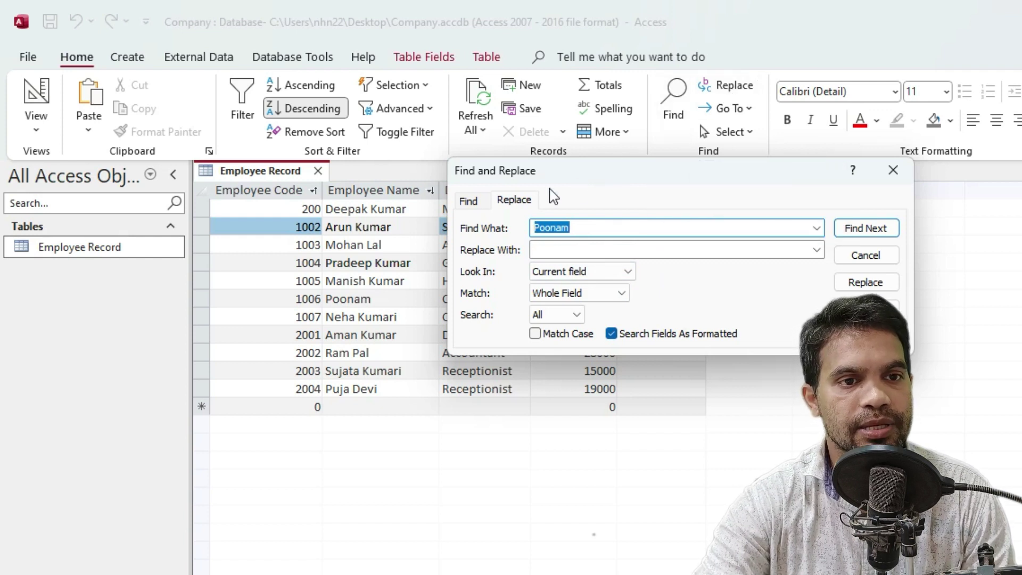
{"action": "left_click", "coordinate": [471, 205]}
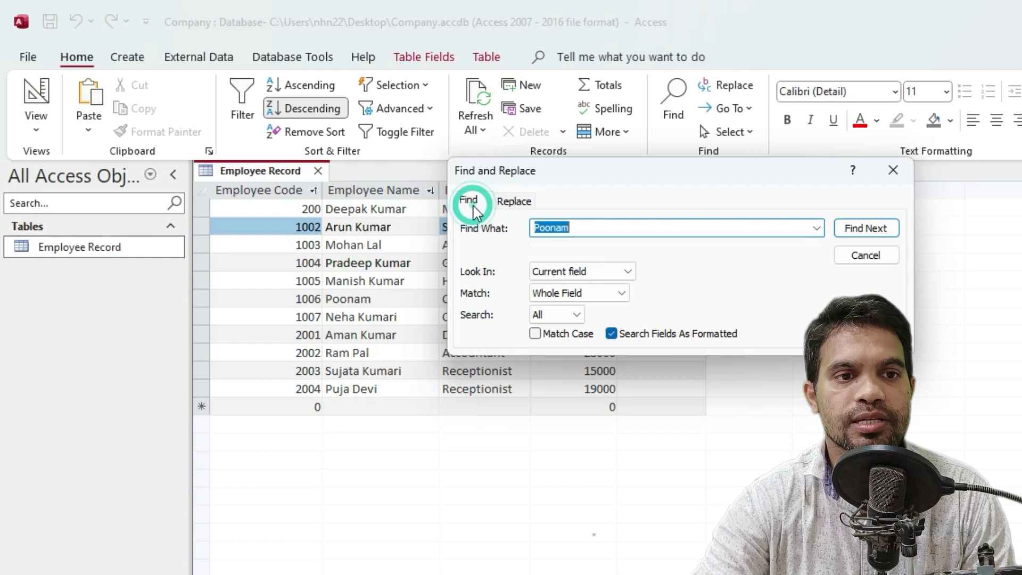
{"action": "left_click", "coordinate": [514, 201]}
{"action": "left_click", "coordinate": [892, 171]}
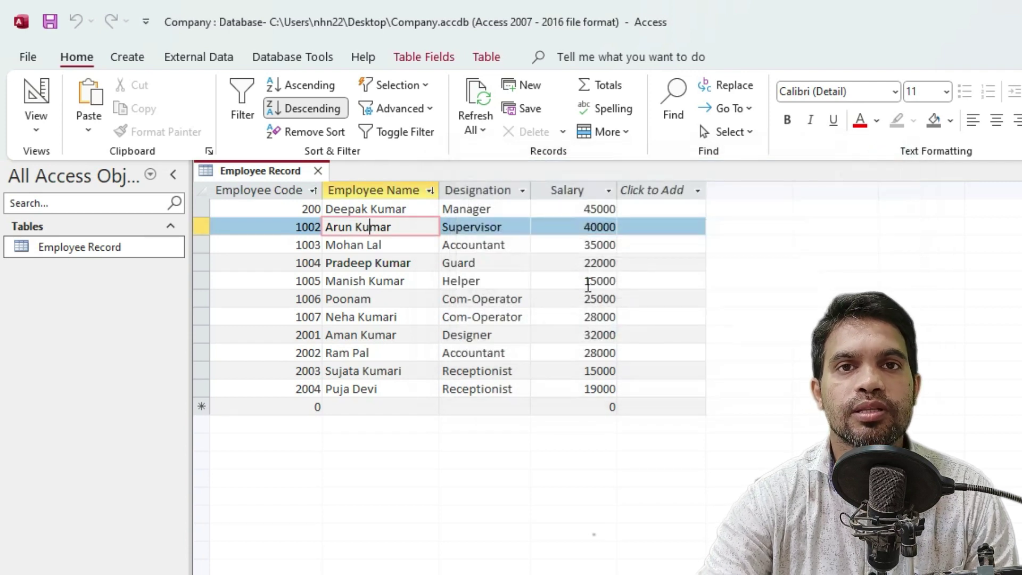
{"action": "key", "text": "ctrl+h"}
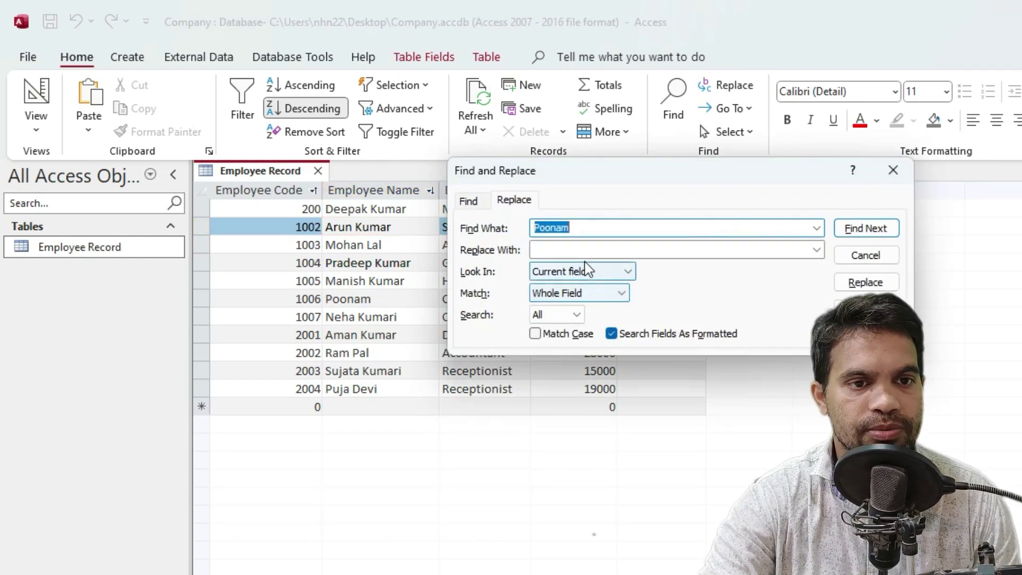
{"action": "left_click", "coordinate": [604, 220]}
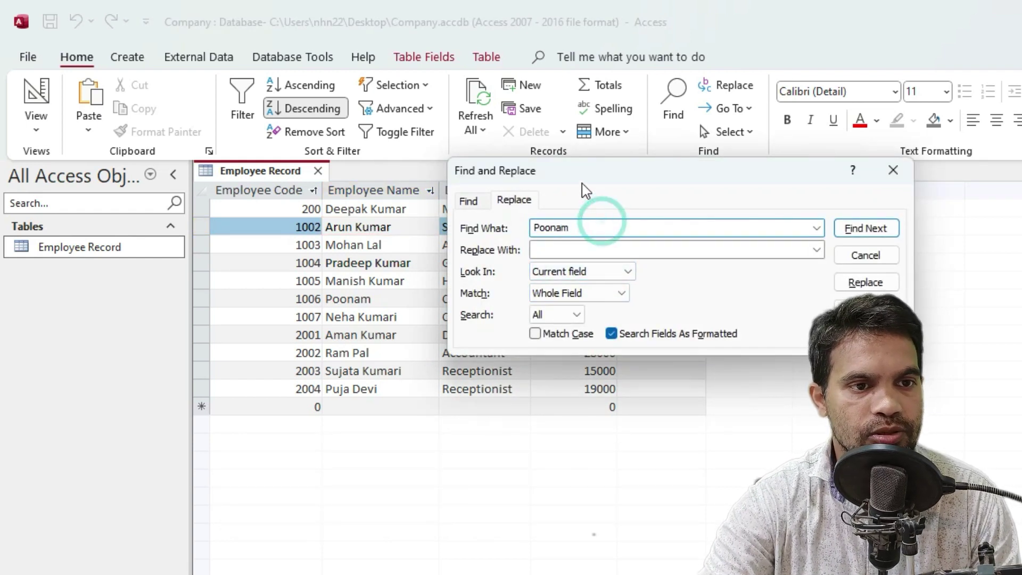
{"action": "left_click_drag", "start_coordinate": [574, 182], "coordinate": [582, 182]}
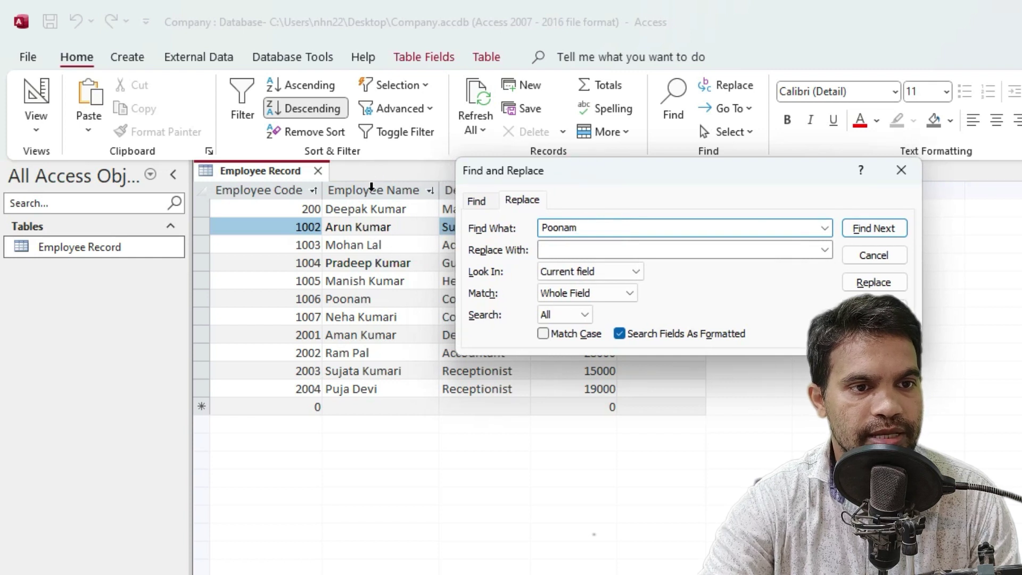
{"action": "left_click", "coordinate": [374, 247]}
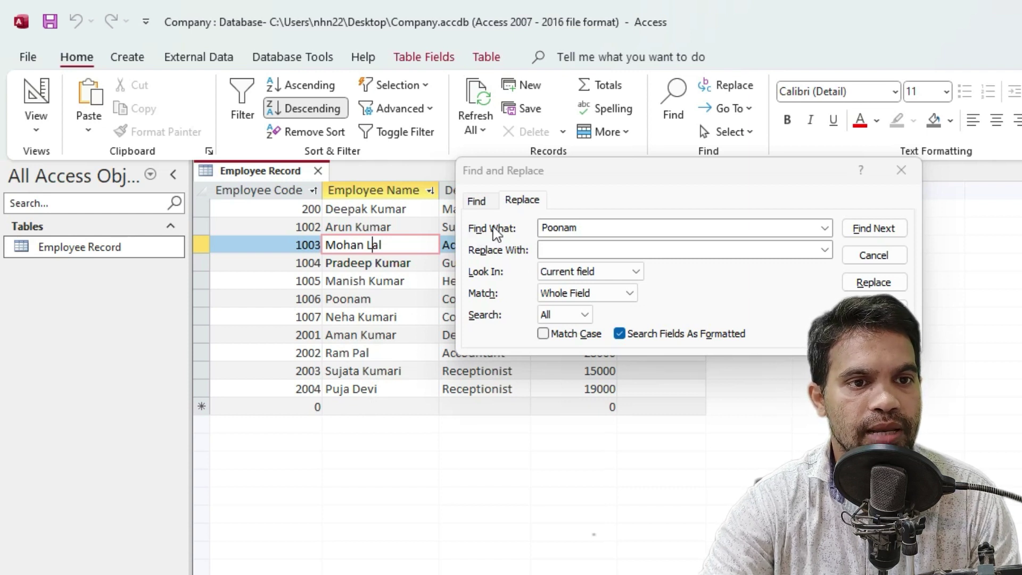
{"action": "left_click", "coordinate": [483, 205]}
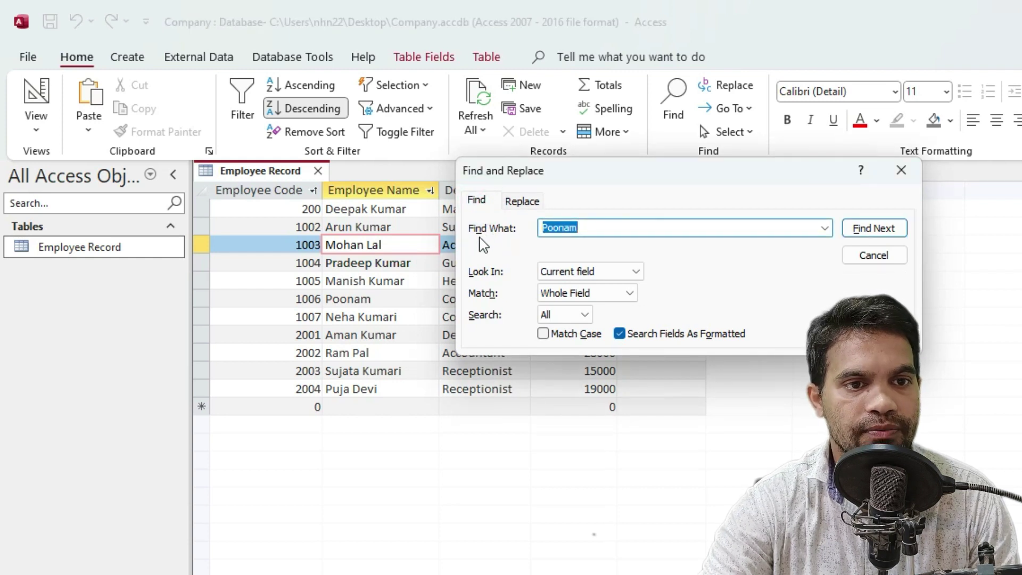
{"action": "left_click", "coordinate": [588, 227]}
{"action": "key", "text": "BackSpace"}
{"action": "key", "text": "BackSpace"}
{"action": "key", "text": "BackSpace"}
{"action": "key", "text": "BackSpace"}
{"action": "key", "text": "BackSpace"}
{"action": "key", "text": "BackSpace"}
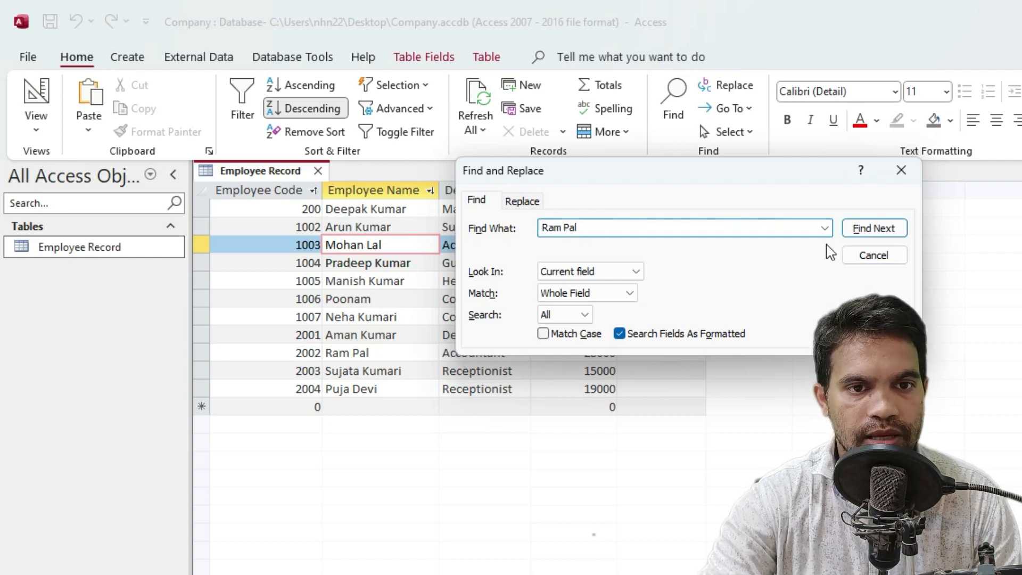
{"action": "left_click", "coordinate": [888, 234]}
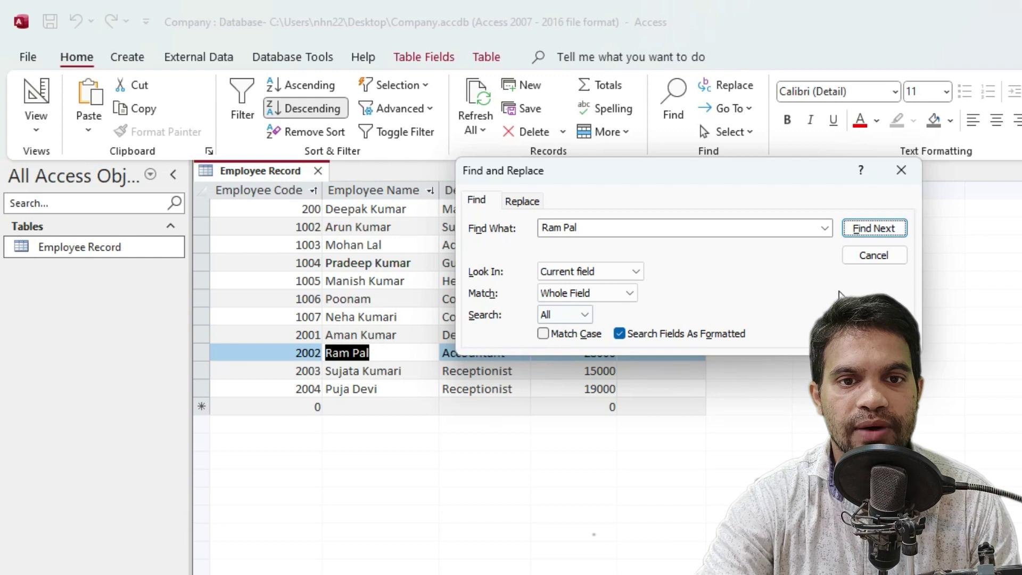
{"action": "left_click", "coordinate": [880, 235]}
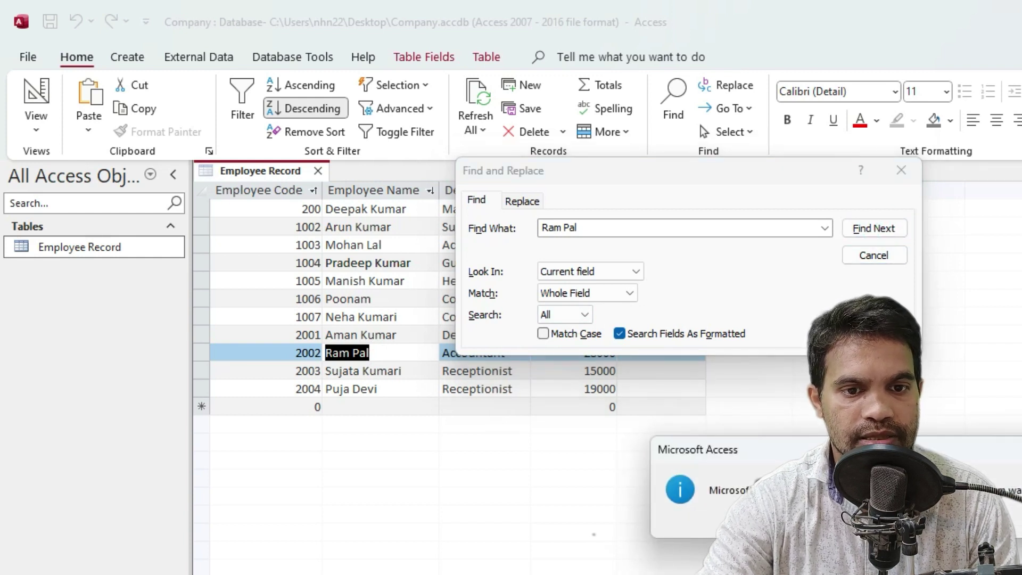
{"action": "left_click_drag", "start_coordinate": [787, 451], "coordinate": [610, 338]}
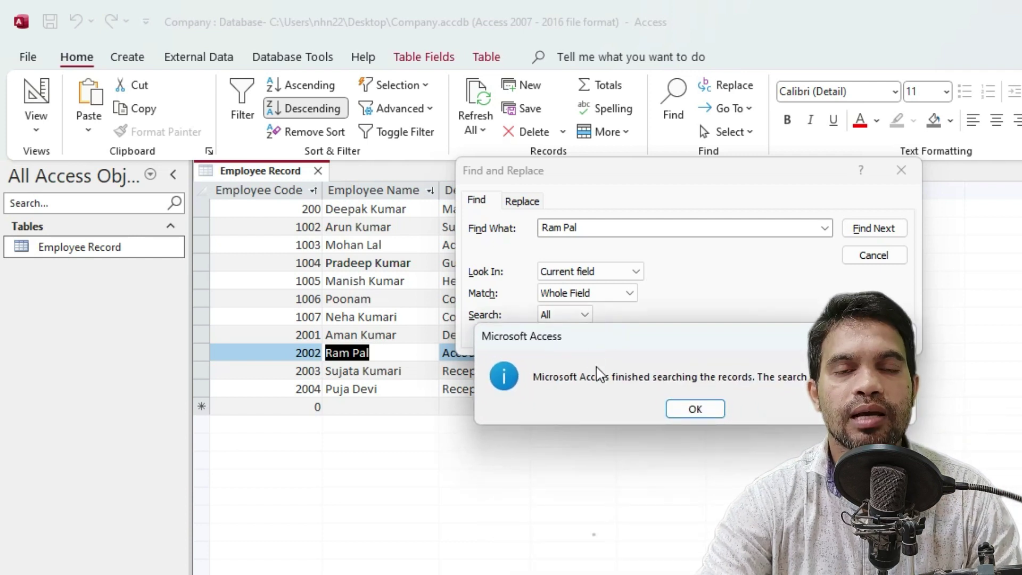
{"action": "left_click", "coordinate": [701, 409]}
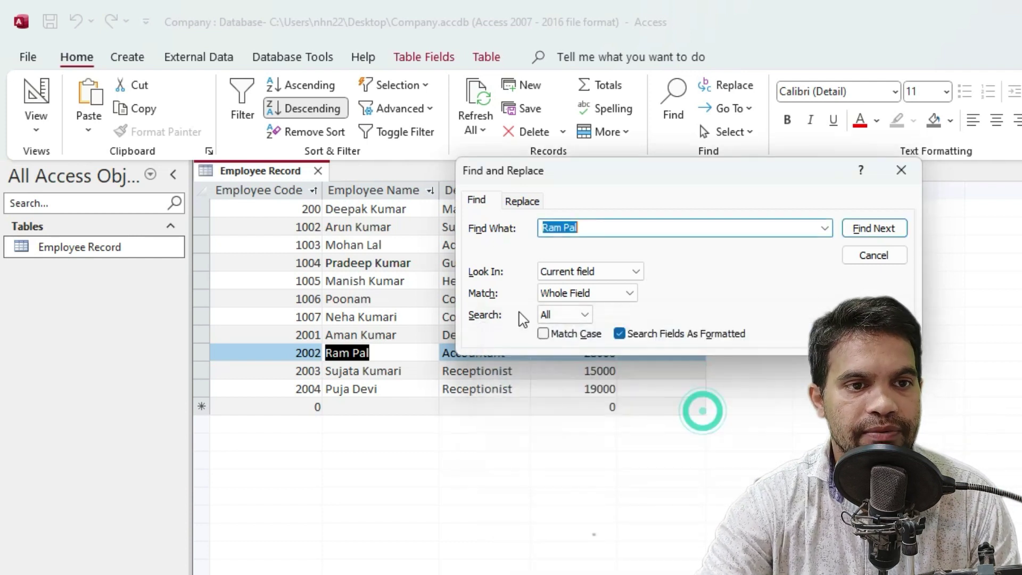
{"action": "left_click", "coordinate": [576, 230]}
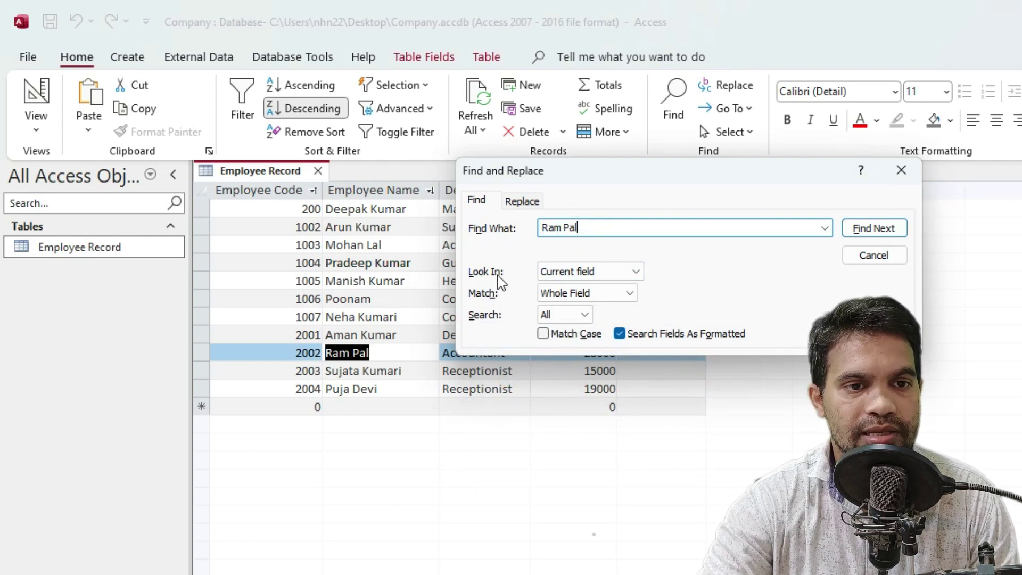
{"action": "left_click", "coordinate": [583, 271]}
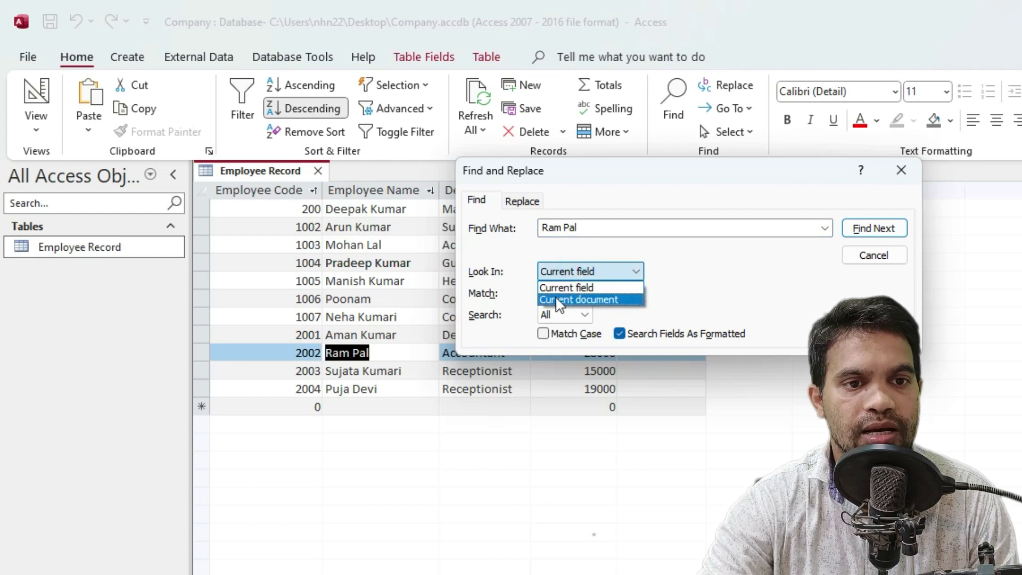
{"action": "left_click", "coordinate": [597, 273]}
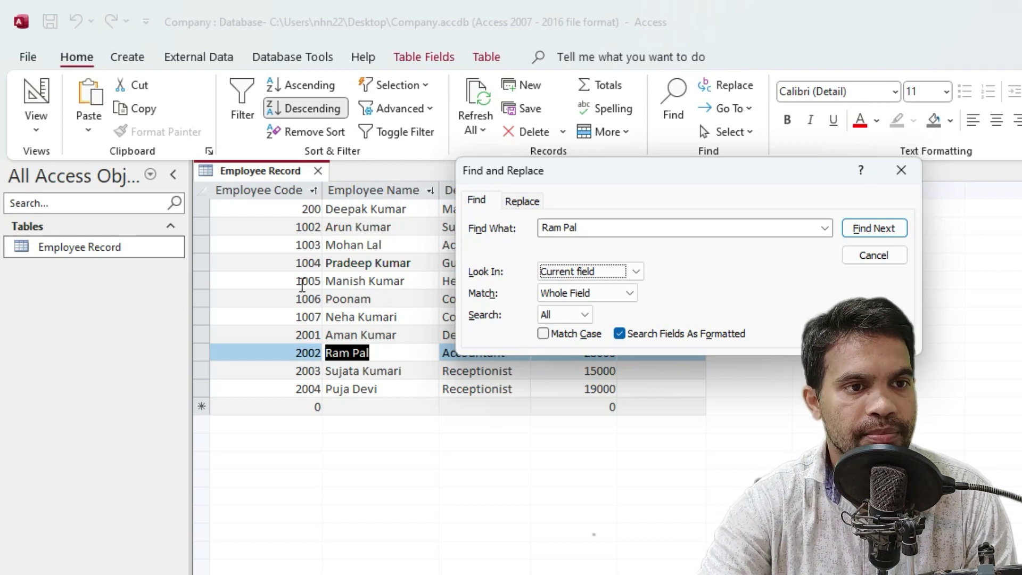
Search for Poonam from Employee Code cell 1004 and dismiss the not-found message
{"action": "left_click", "coordinate": [284, 262]}
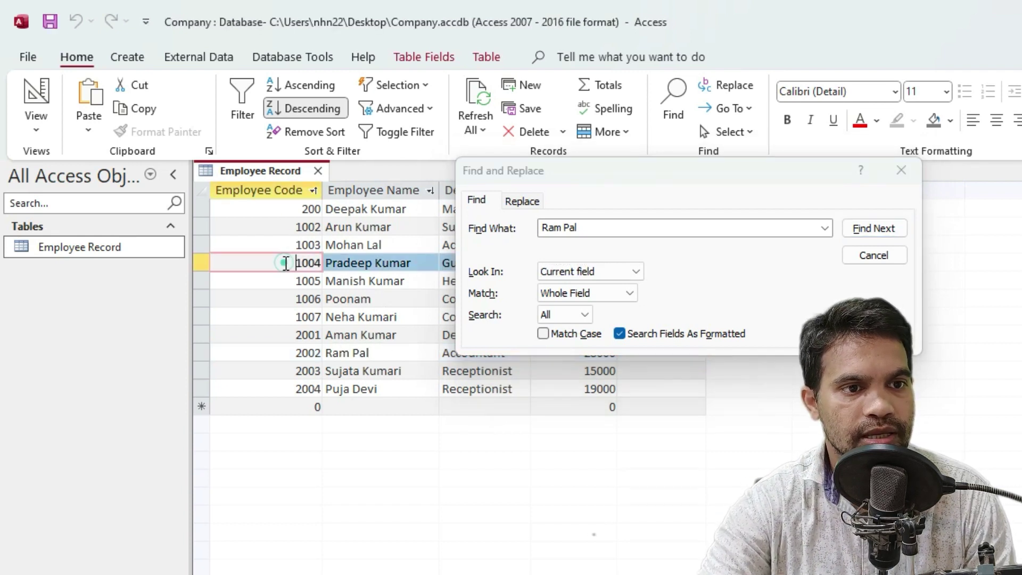
{"action": "left_click", "coordinate": [590, 229]}
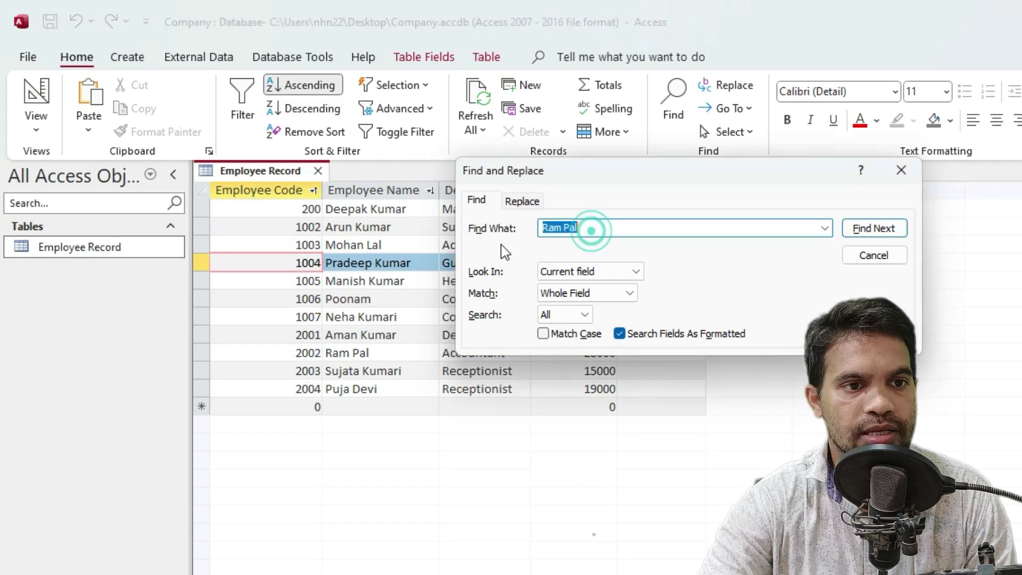
{"action": "key", "text": "BackSpace"}
{"action": "type", "text": "Poonam"}
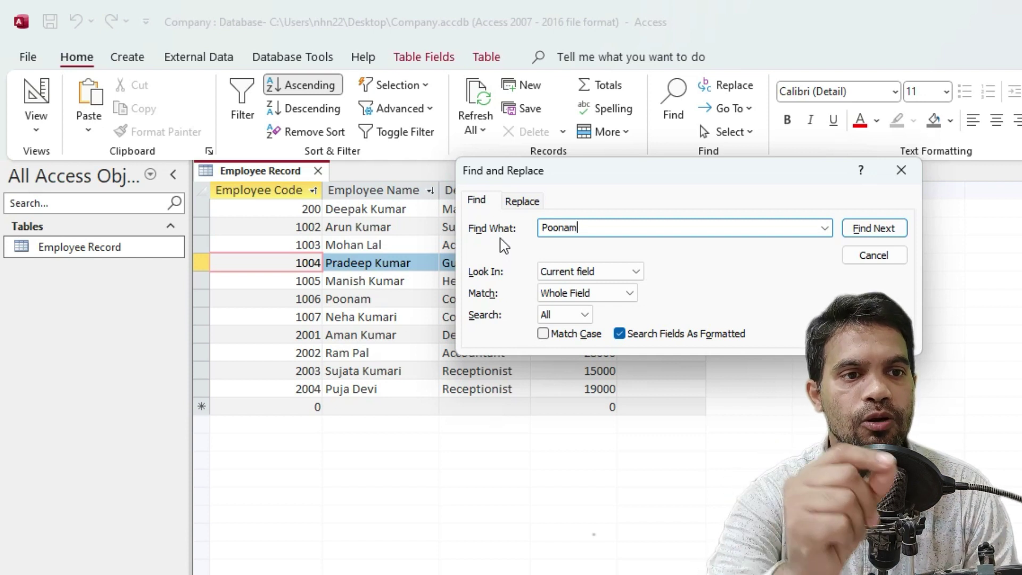
{"action": "left_click", "coordinate": [882, 229]}
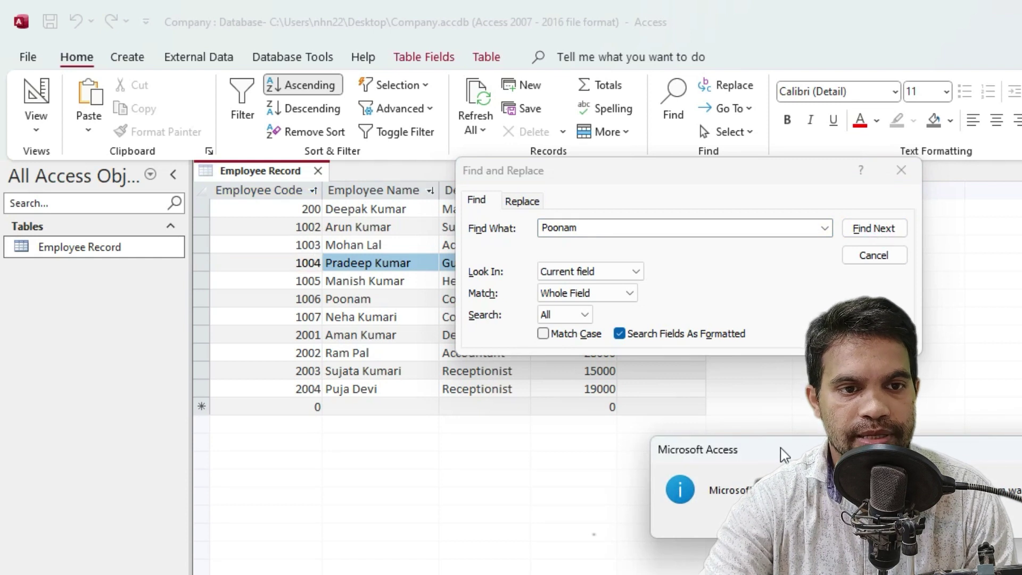
{"action": "left_click_drag", "start_coordinate": [785, 455], "coordinate": [609, 269]}
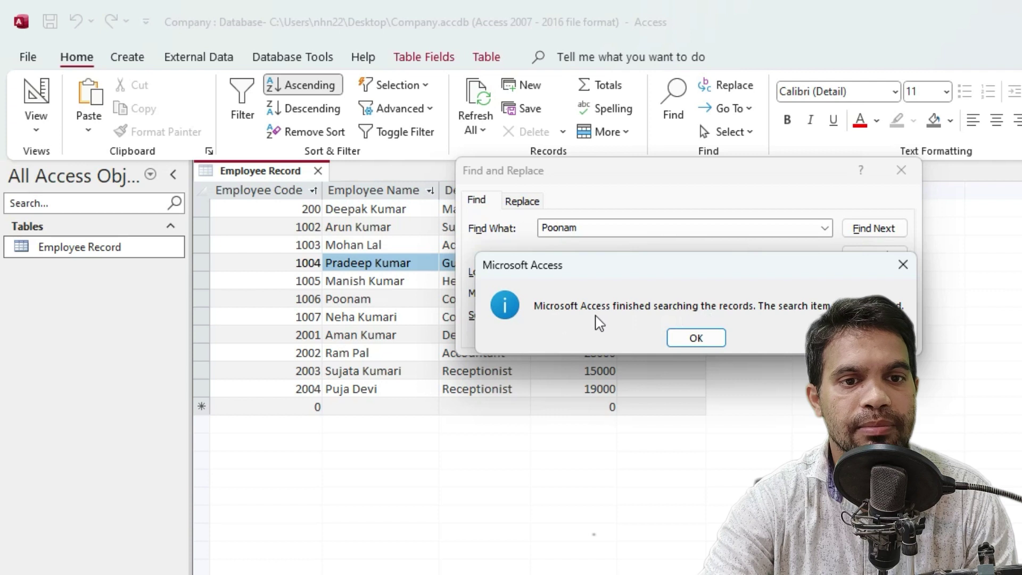
{"action": "left_click", "coordinate": [706, 344]}
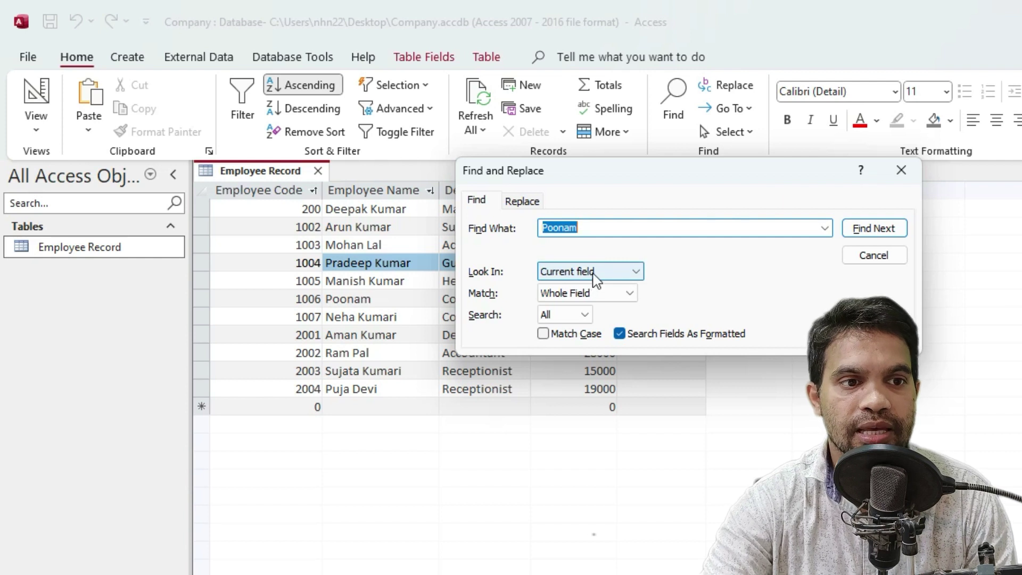
Search the Employee Name column for Poonam, then move the search window below the table
{"action": "left_click", "coordinate": [294, 281]}
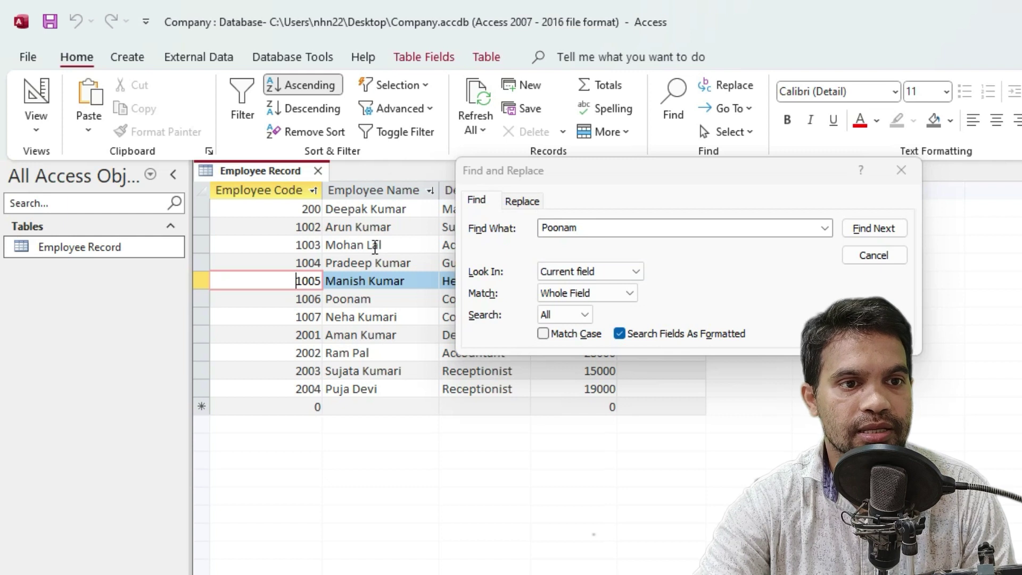
{"action": "left_click", "coordinate": [375, 245]}
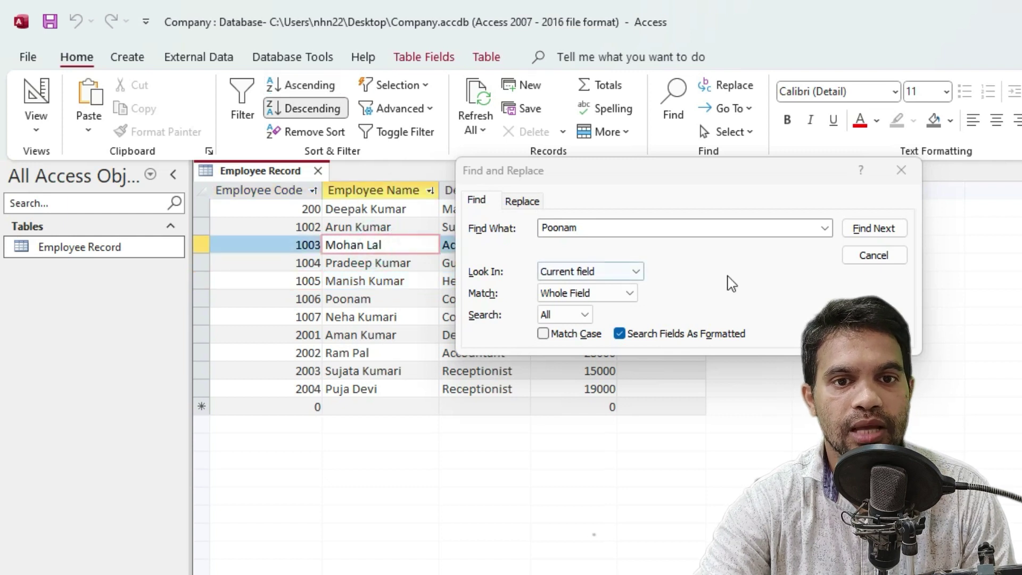
{"action": "left_click", "coordinate": [874, 229]}
{"action": "left_click", "coordinate": [874, 228]}
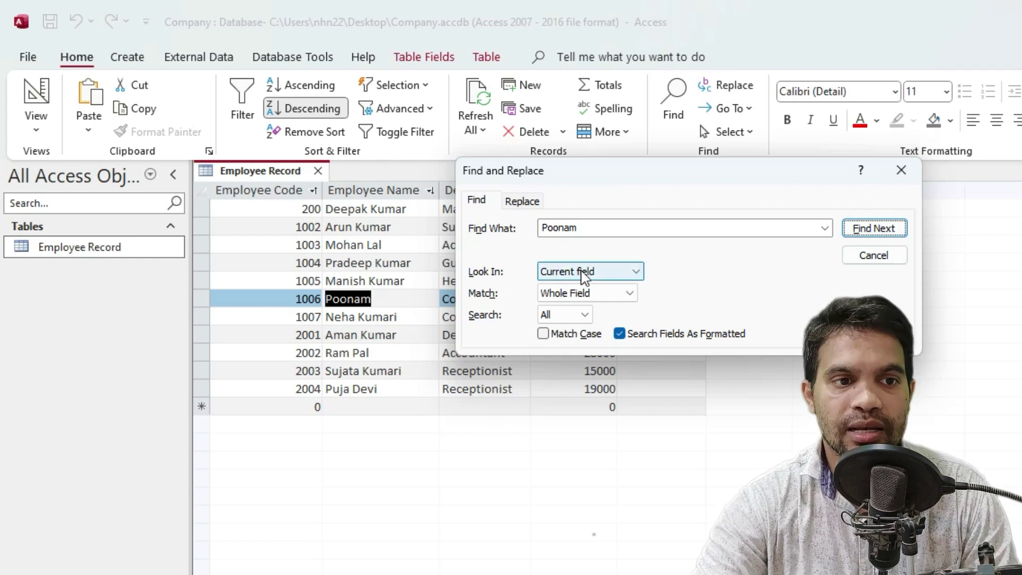
{"action": "left_click", "coordinate": [291, 246]}
{"action": "left_click_drag", "start_coordinate": [516, 175], "coordinate": [367, 470]}
Set Look In to Current document so the whole table is searched
{"action": "left_click", "coordinate": [473, 279]}
{"action": "left_click", "coordinate": [488, 314]}
{"action": "left_click", "coordinate": [576, 282]}
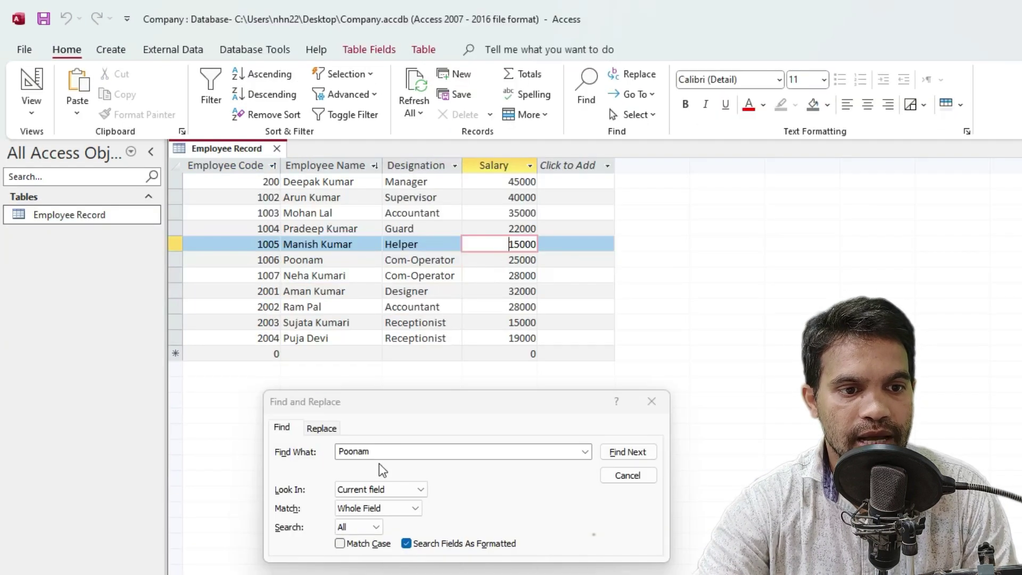
{"action": "left_click", "coordinate": [364, 490]}
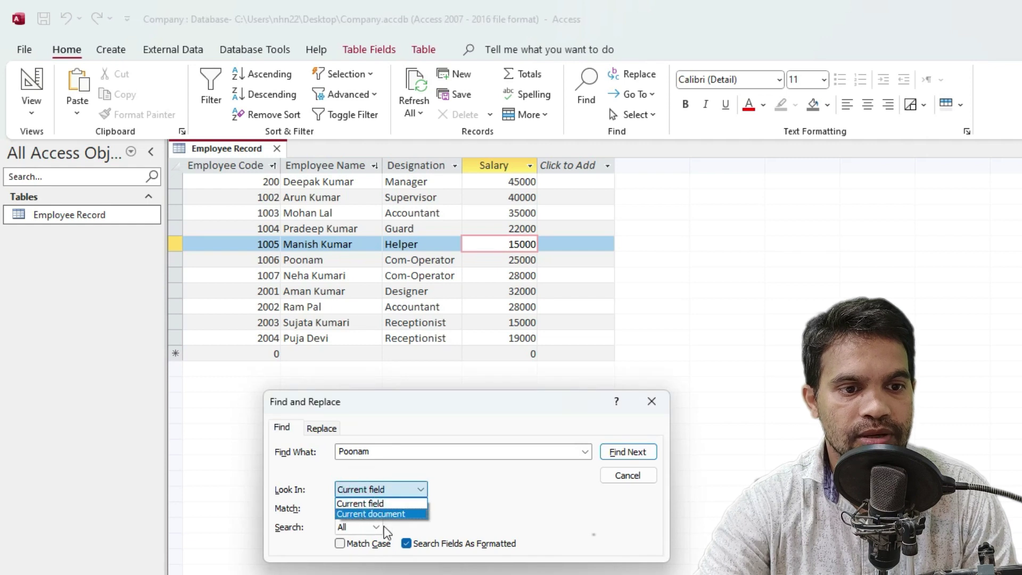
{"action": "left_click", "coordinate": [388, 513]}
{"action": "left_click_drag", "start_coordinate": [420, 404], "coordinate": [388, 374]}
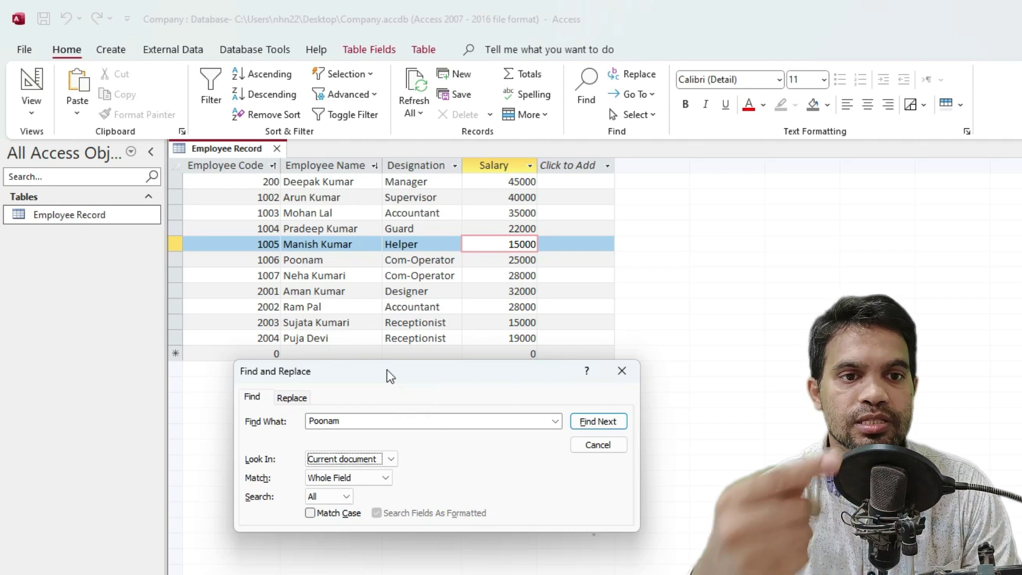
Clear the old search term Poonam from the Find What box
{"action": "double_click", "coordinate": [353, 419]}
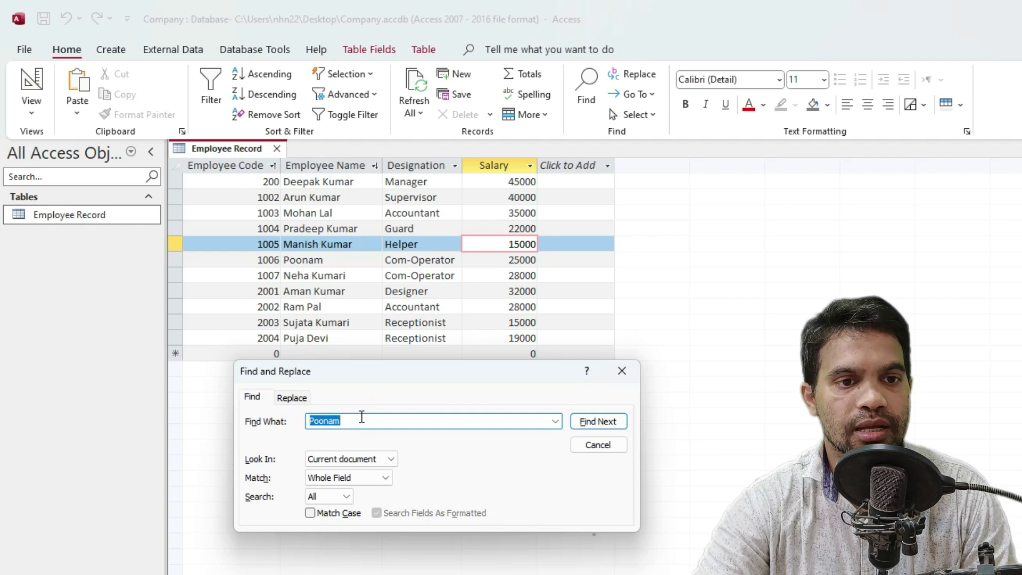
{"action": "left_click", "coordinate": [522, 228]}
{"action": "left_click", "coordinate": [527, 197]}
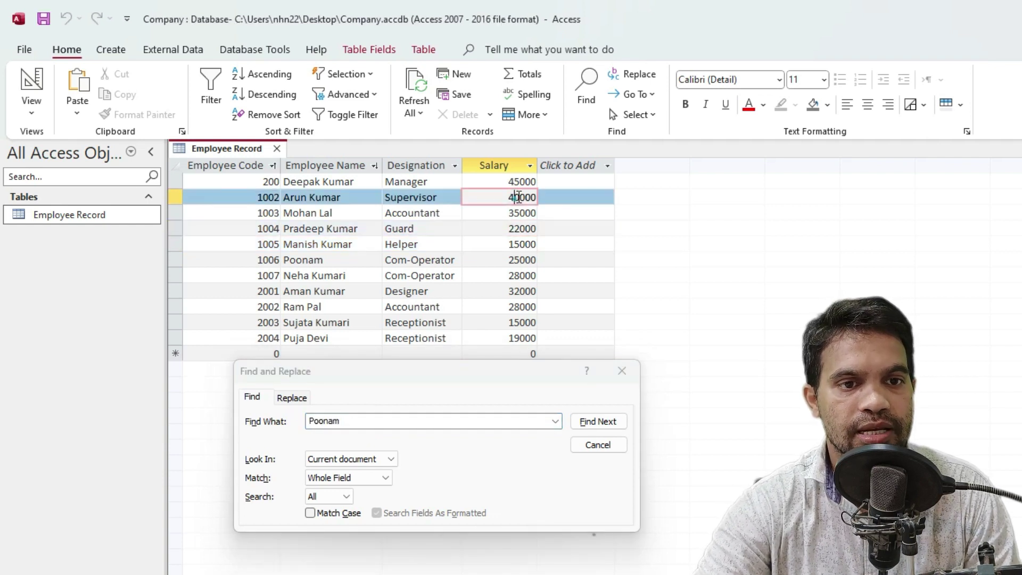
{"action": "left_click", "coordinate": [523, 259]}
{"action": "key", "text": "Down"}
{"action": "key", "text": "Down"}
{"action": "key", "text": "Down"}
{"action": "left_click", "coordinate": [521, 228]}
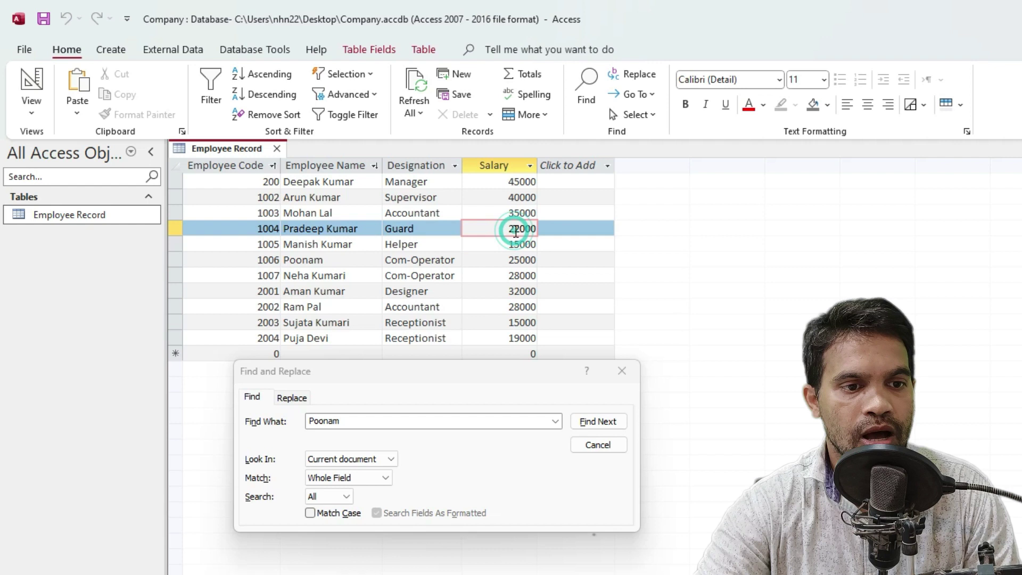
{"action": "left_click", "coordinate": [357, 424]}
{"action": "key", "text": "BackSpace"}
{"action": "double_click", "coordinate": [358, 422]}
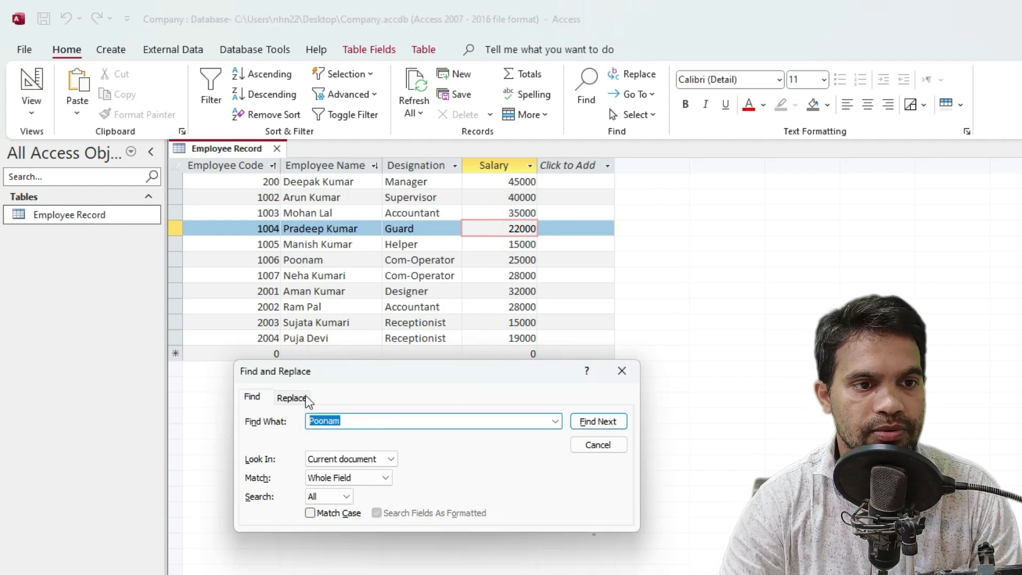
{"action": "key", "text": "BackSpace"}
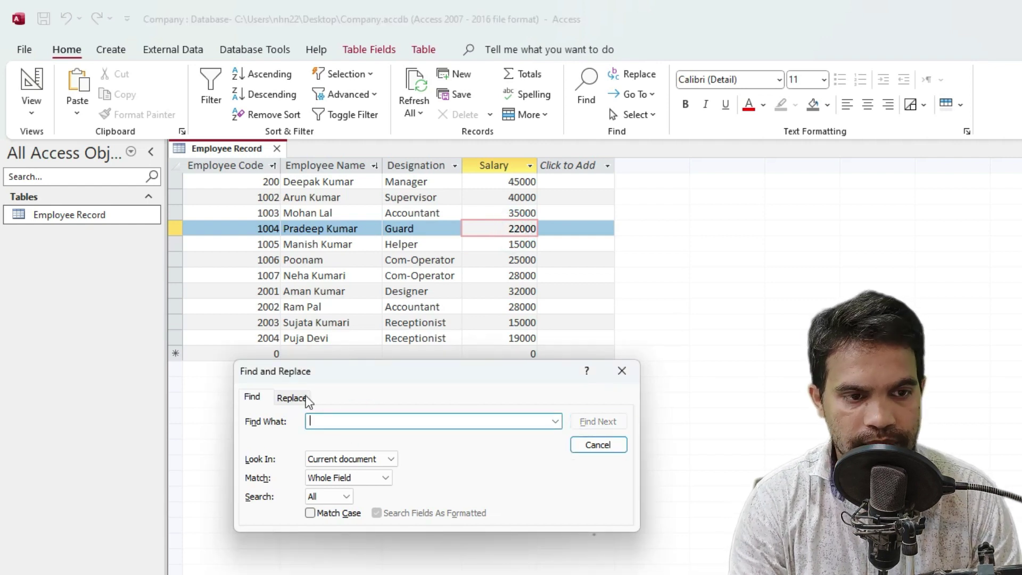
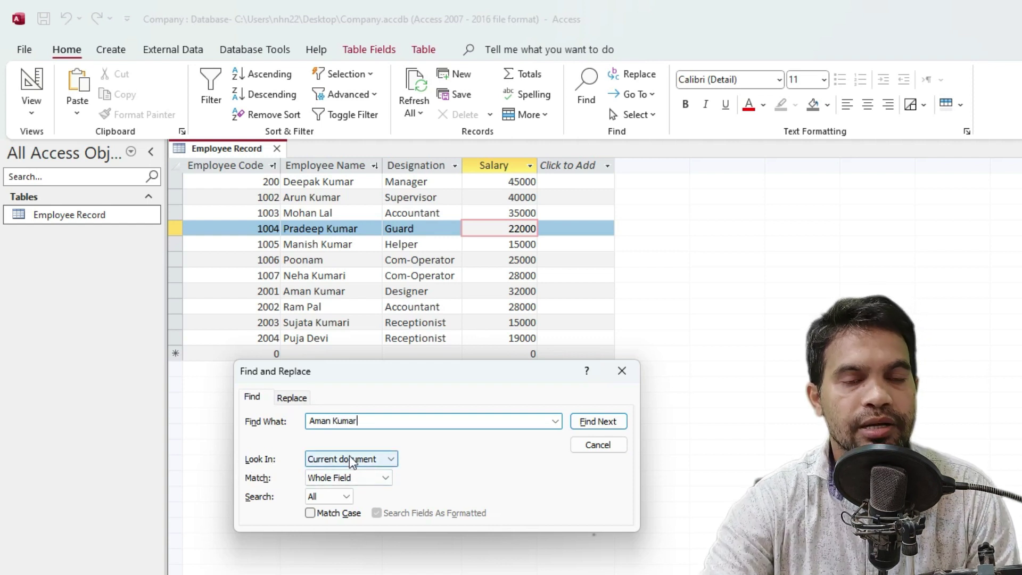
{"action": "left_click", "coordinate": [604, 423]}
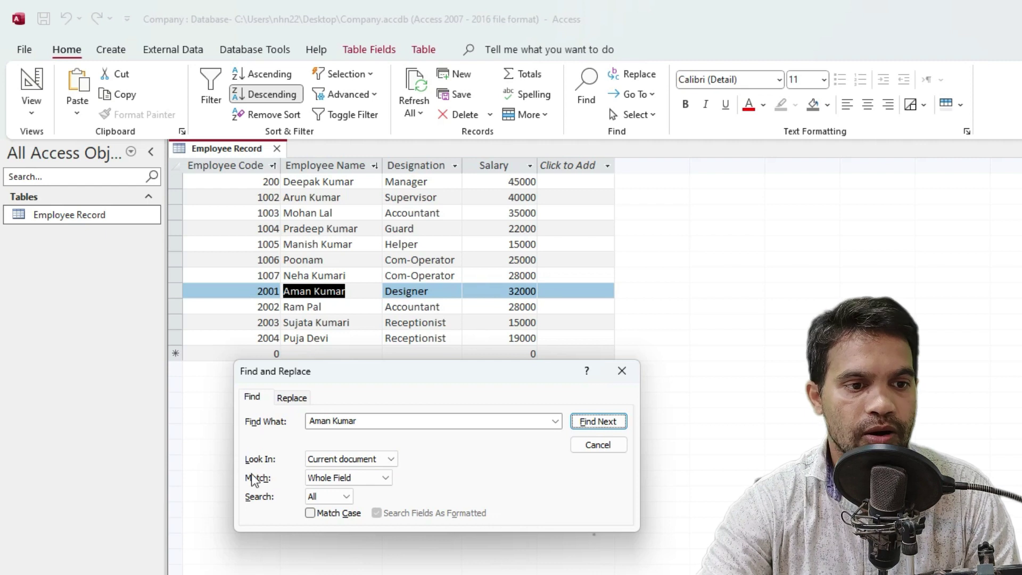
{"action": "left_click", "coordinate": [321, 460]}
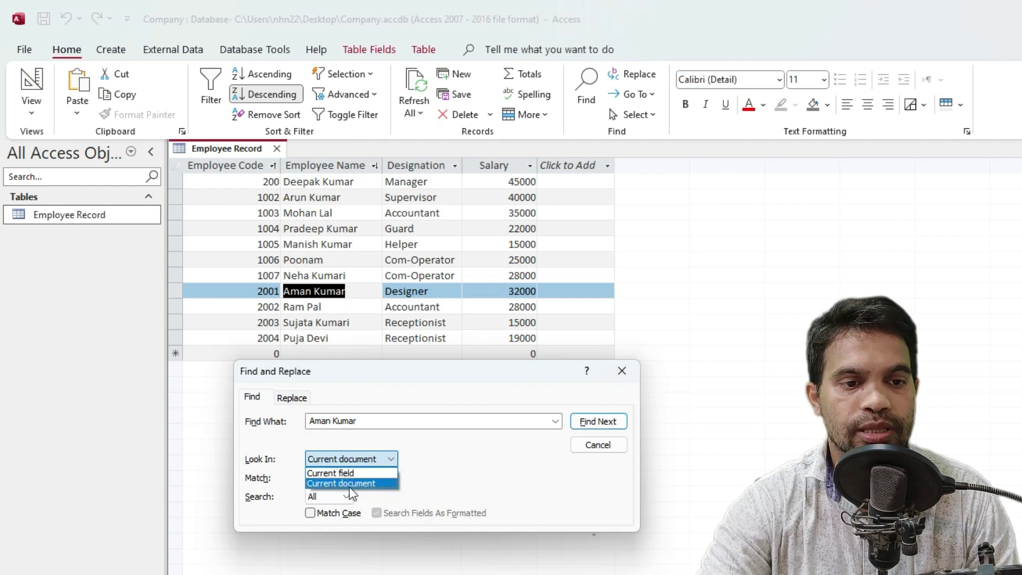
{"action": "left_click", "coordinate": [458, 472]}
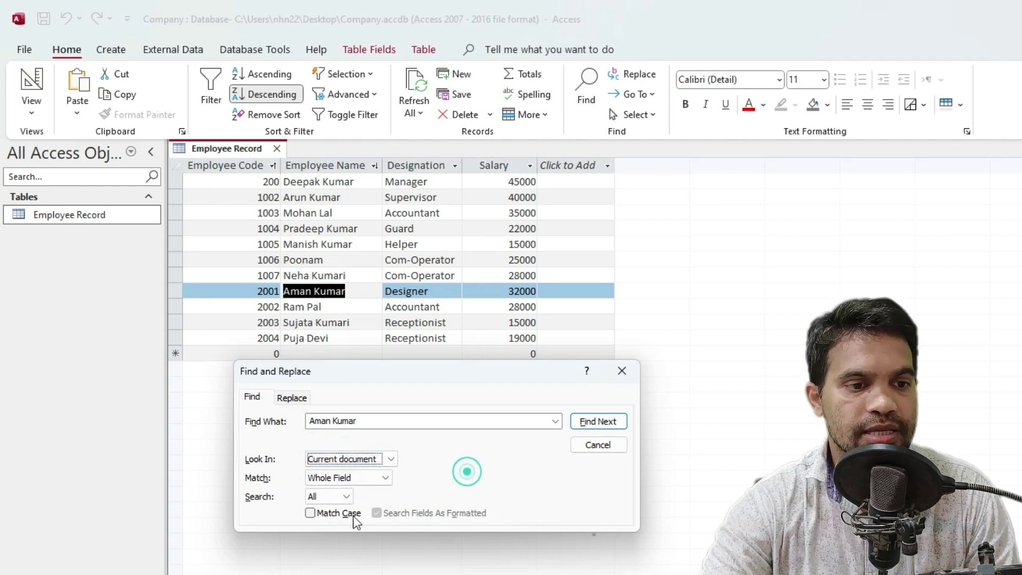
Change Match from Whole Field to Any Part of Field
{"action": "left_click", "coordinate": [334, 478]}
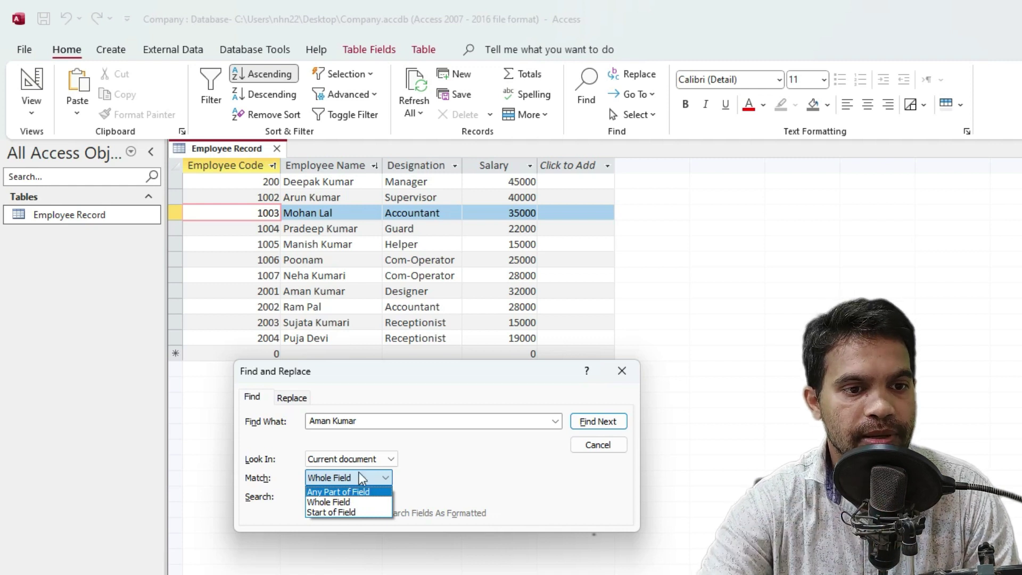
{"action": "left_click", "coordinate": [353, 417]}
{"action": "left_click", "coordinate": [376, 420]}
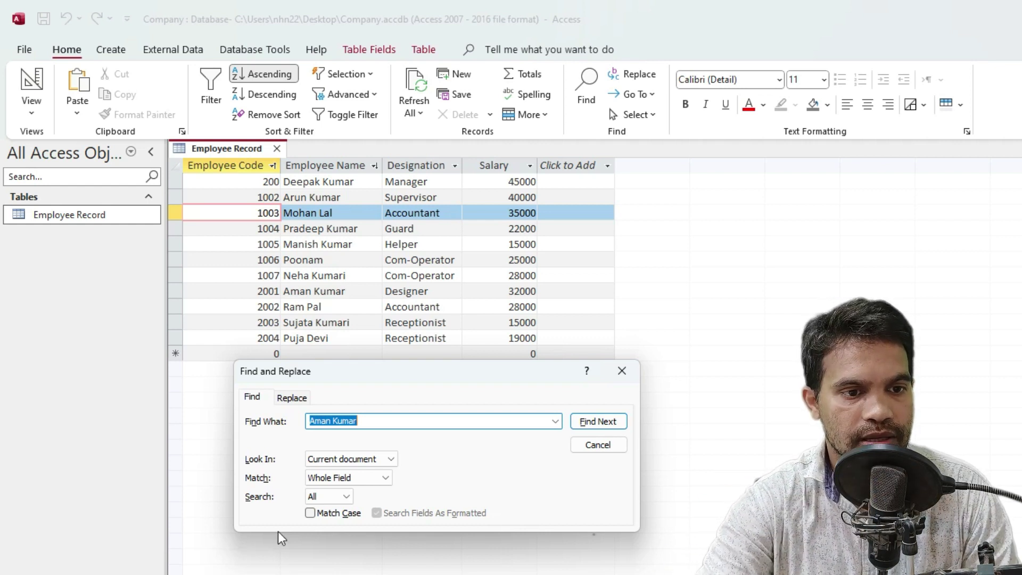
{"action": "left_click", "coordinate": [324, 475]}
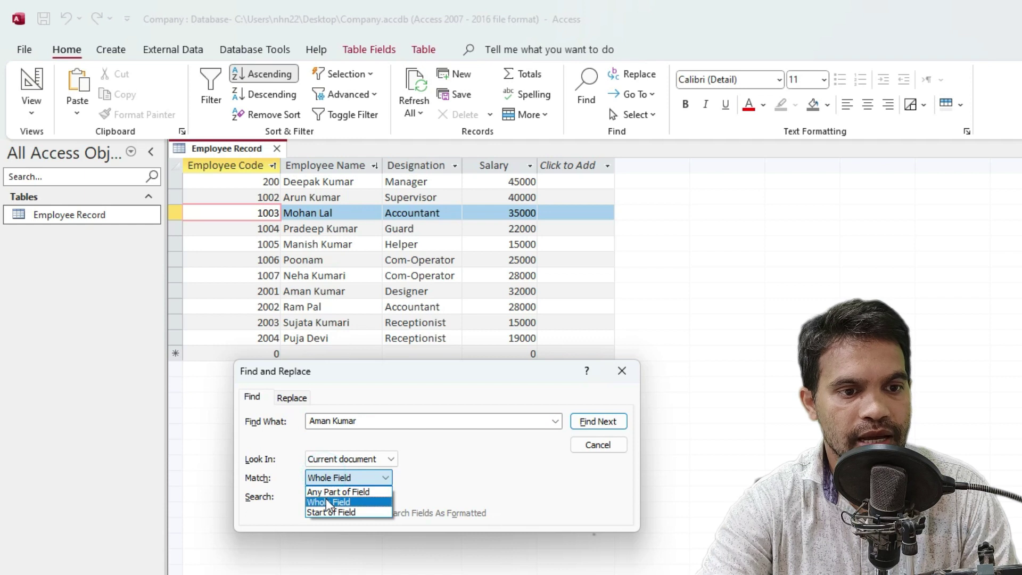
{"action": "left_click", "coordinate": [324, 492]}
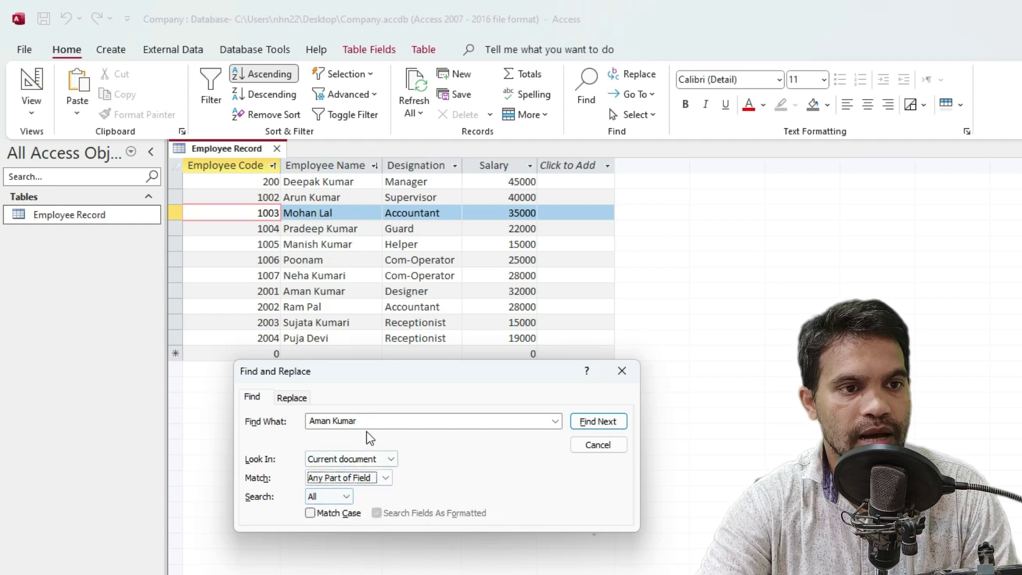
Replace the search term with 200 and find its first occurrence
{"action": "double_click", "coordinate": [382, 421]}
{"action": "left_click_drag", "start_coordinate": [167, 429], "coordinate": [165, 426]}
{"action": "key", "text": "BackSpace"}
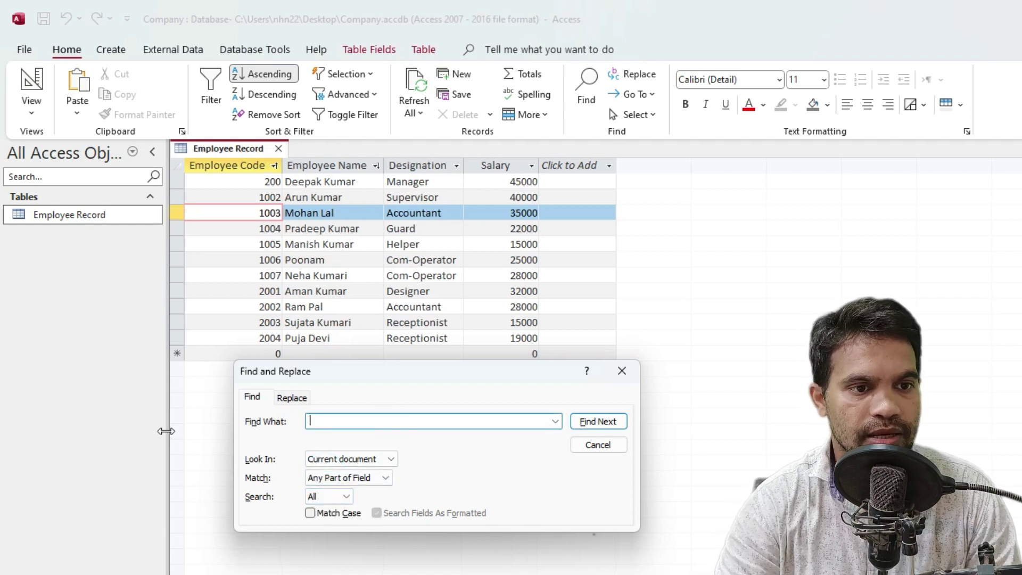
{"action": "type", "text": "200"}
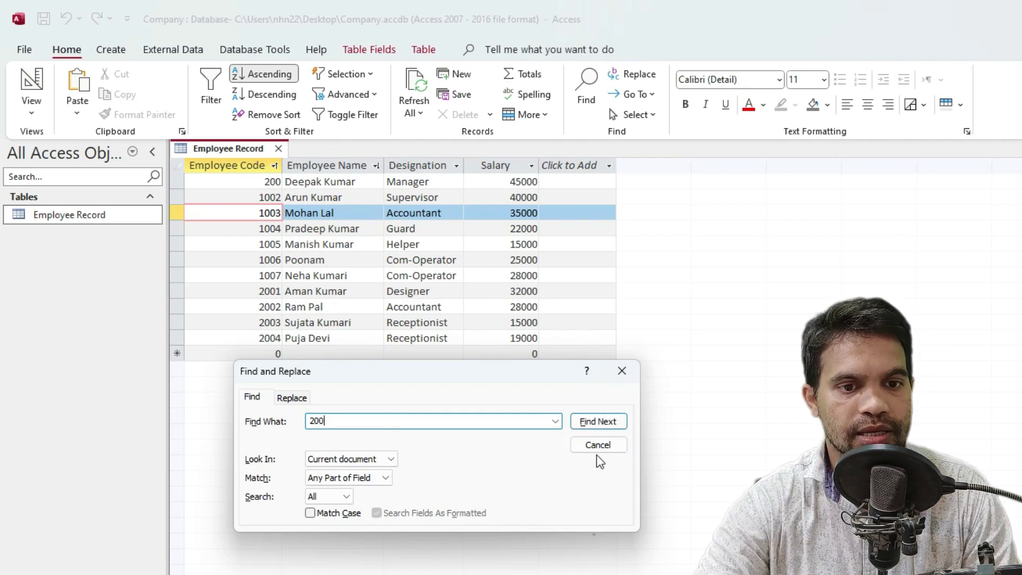
{"action": "left_click", "coordinate": [596, 422]}
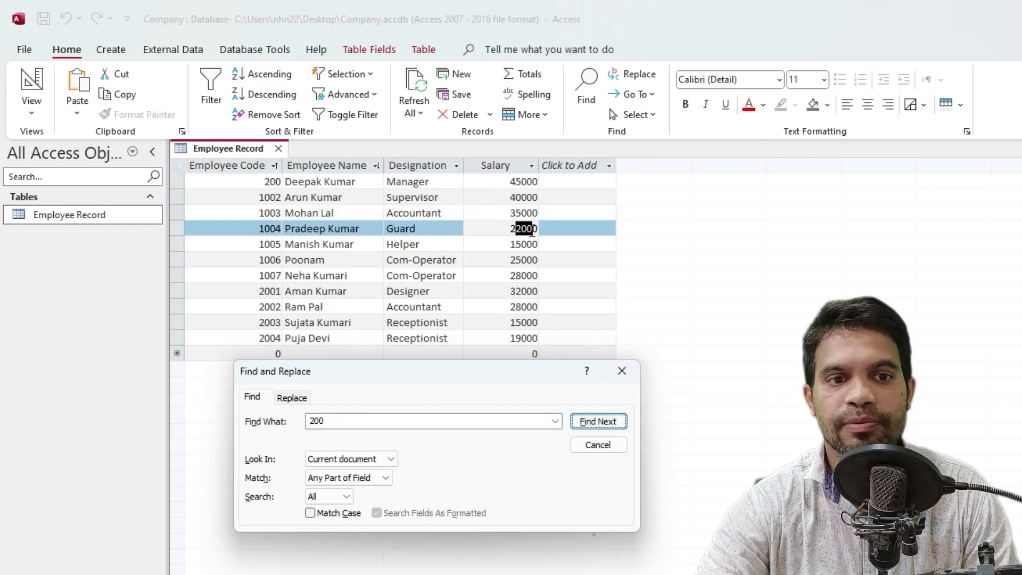
Step through the remaining 200 matches, including salary 22000 and codes 2001, 2003 and 200
{"action": "left_click", "coordinate": [605, 421]}
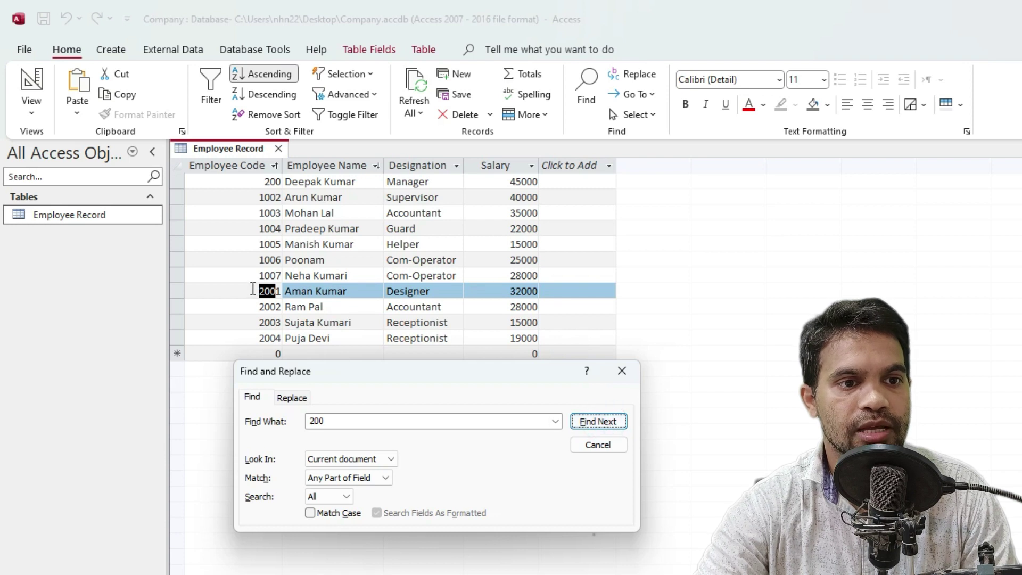
{"action": "left_click", "coordinate": [586, 423]}
{"action": "left_click", "coordinate": [598, 421]}
{"action": "left_click", "coordinate": [595, 421]}
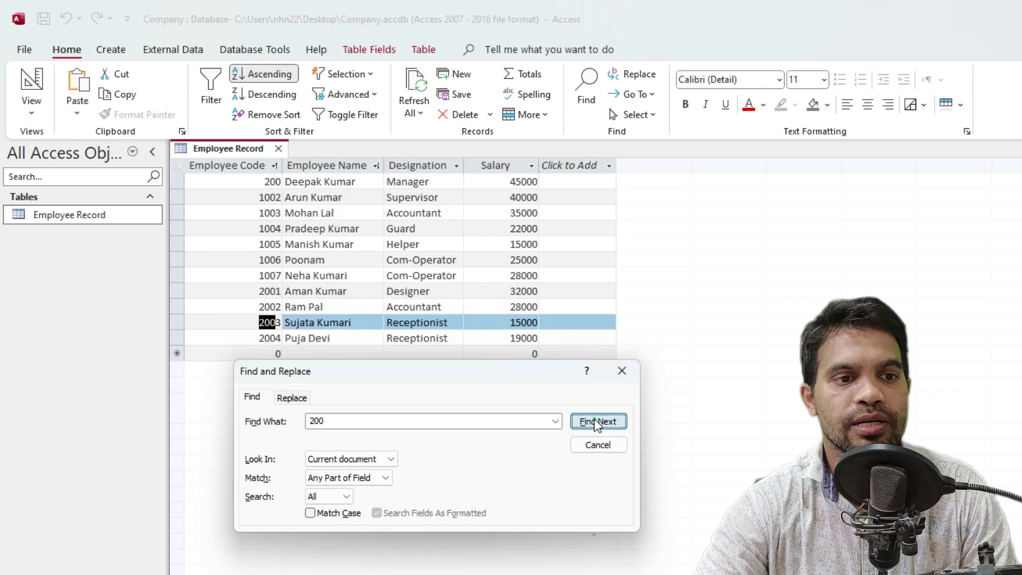
{"action": "left_click", "coordinate": [595, 422]}
{"action": "left_click", "coordinate": [595, 421]}
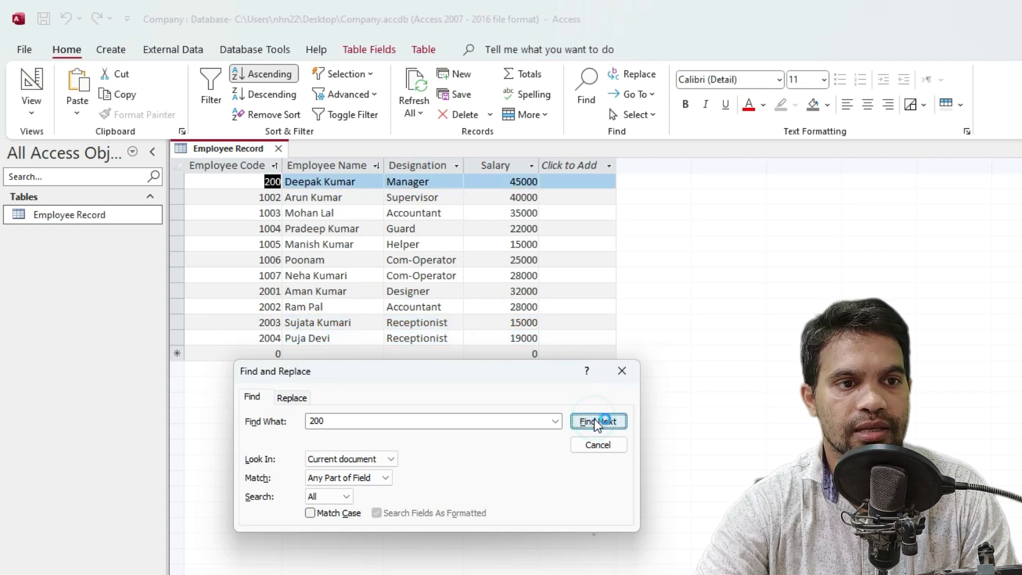
{"action": "left_click", "coordinate": [596, 423]}
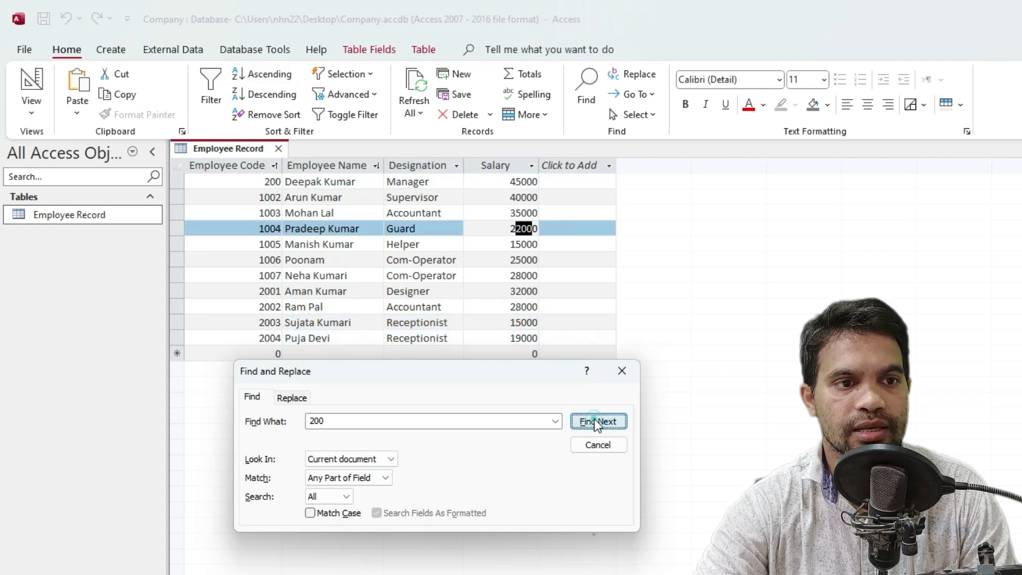
{"action": "left_click", "coordinate": [246, 247]}
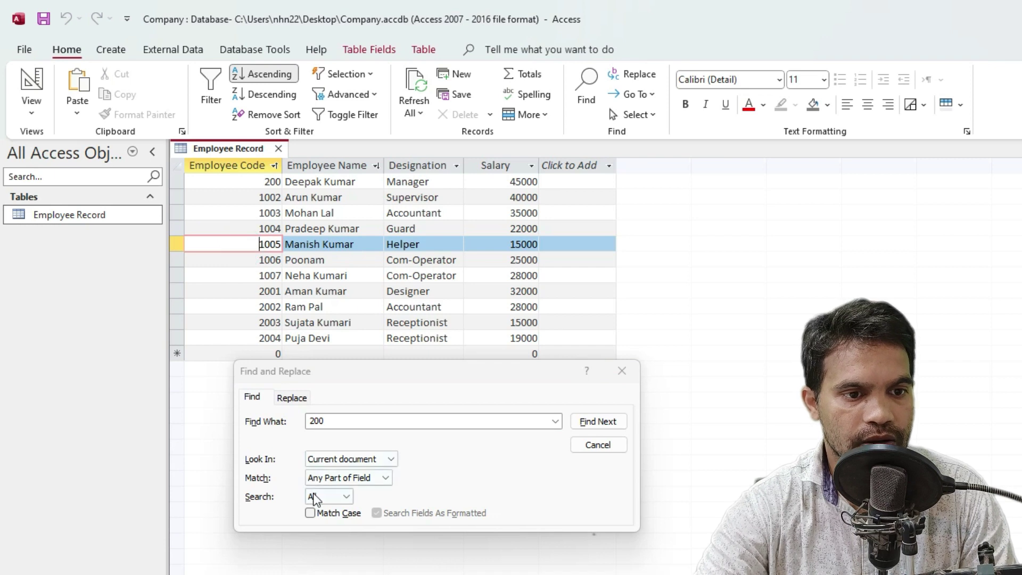
Set Look In to Current field and Match to Whole Field
{"action": "left_click", "coordinate": [327, 459]}
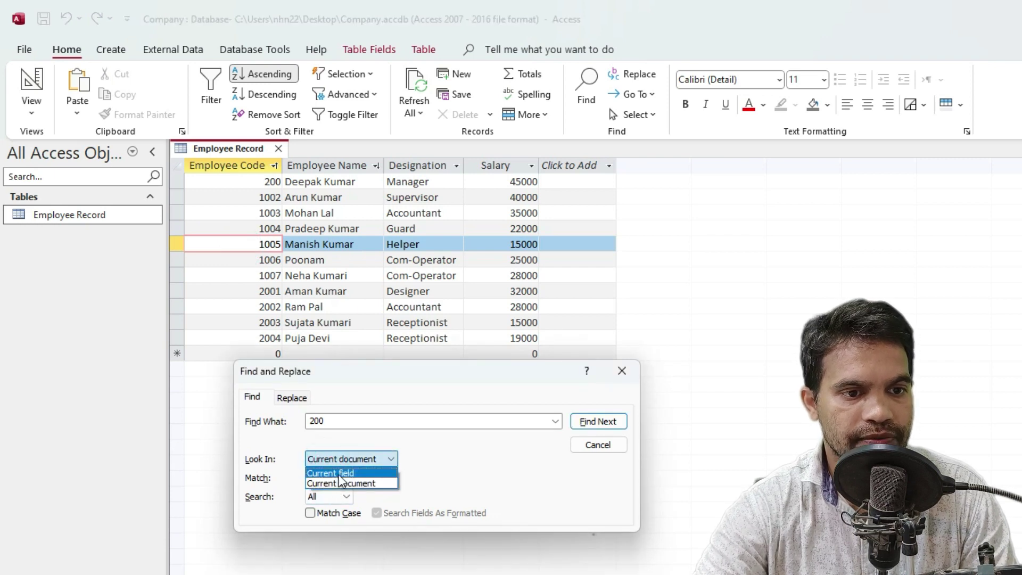
{"action": "left_click", "coordinate": [339, 474]}
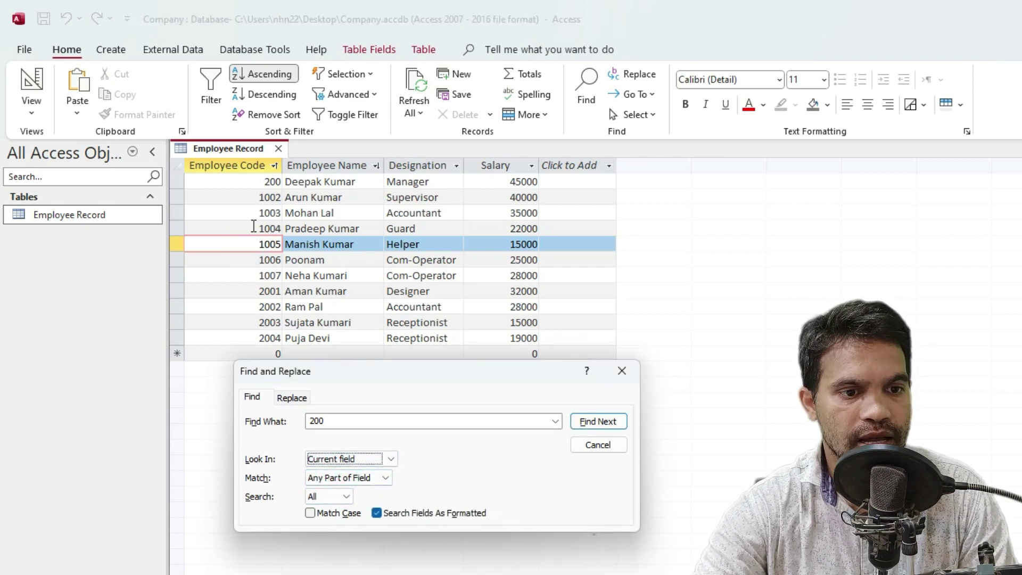
{"action": "left_click", "coordinate": [334, 477]}
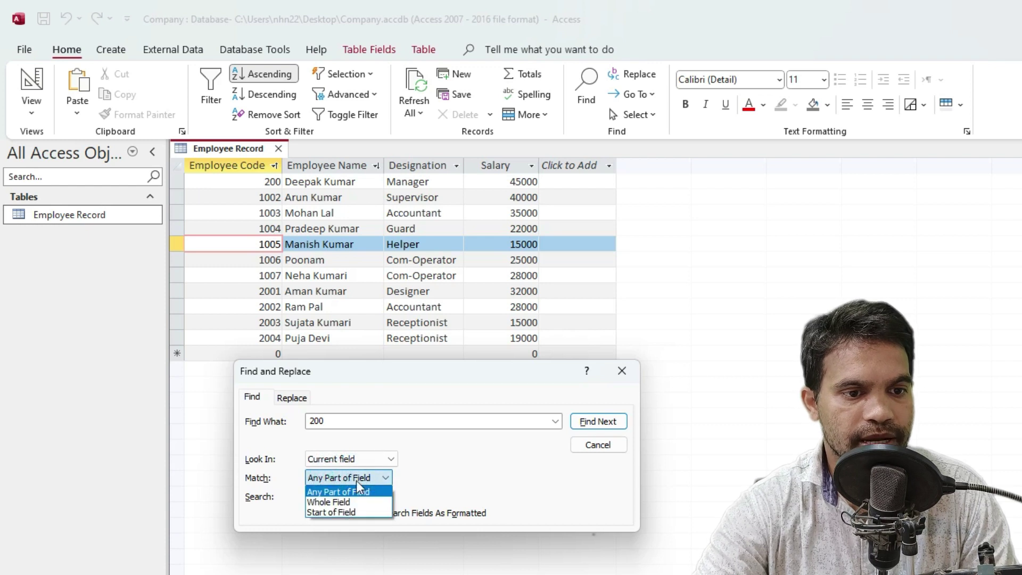
{"action": "left_click", "coordinate": [343, 501]}
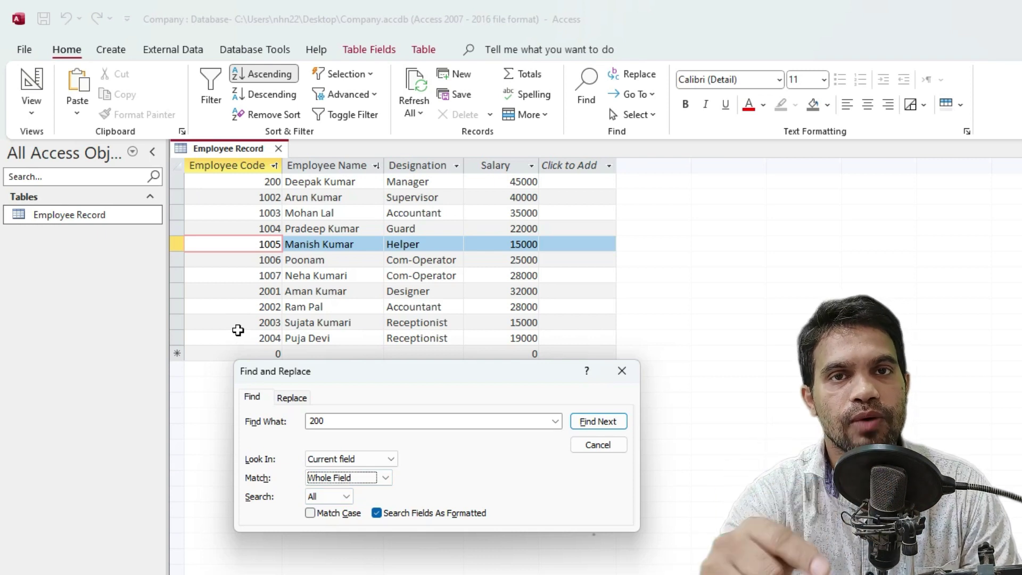
Search for an Employee Code of exactly 200 and dismiss the not-found message
{"action": "double_click", "coordinate": [333, 421]}
{"action": "left_click", "coordinate": [599, 427]}
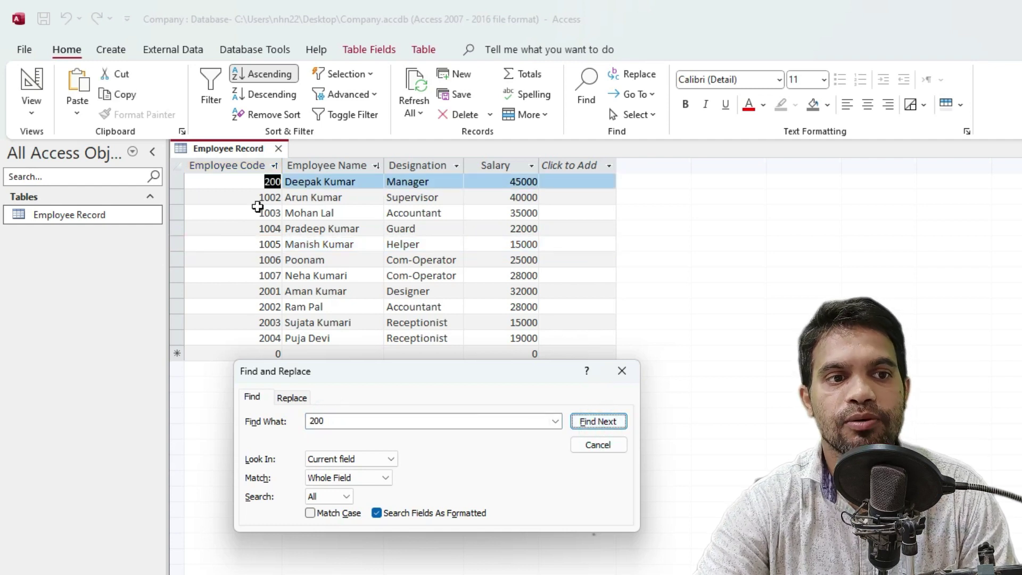
{"action": "left_click", "coordinate": [604, 421]}
{"action": "left_click_drag", "start_coordinate": [679, 395], "coordinate": [407, 337]}
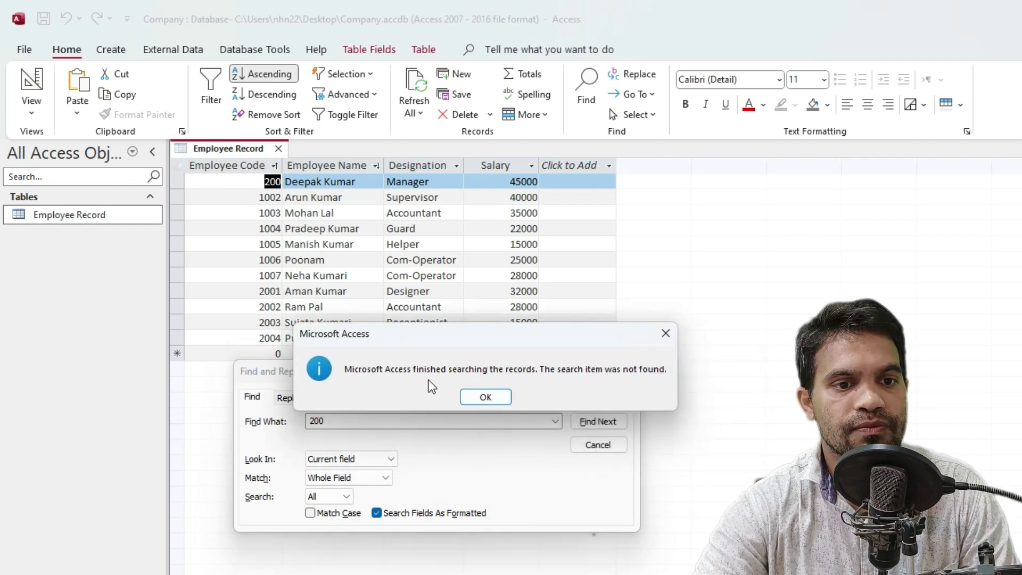
{"action": "left_click_drag", "start_coordinate": [472, 336], "coordinate": [425, 489]}
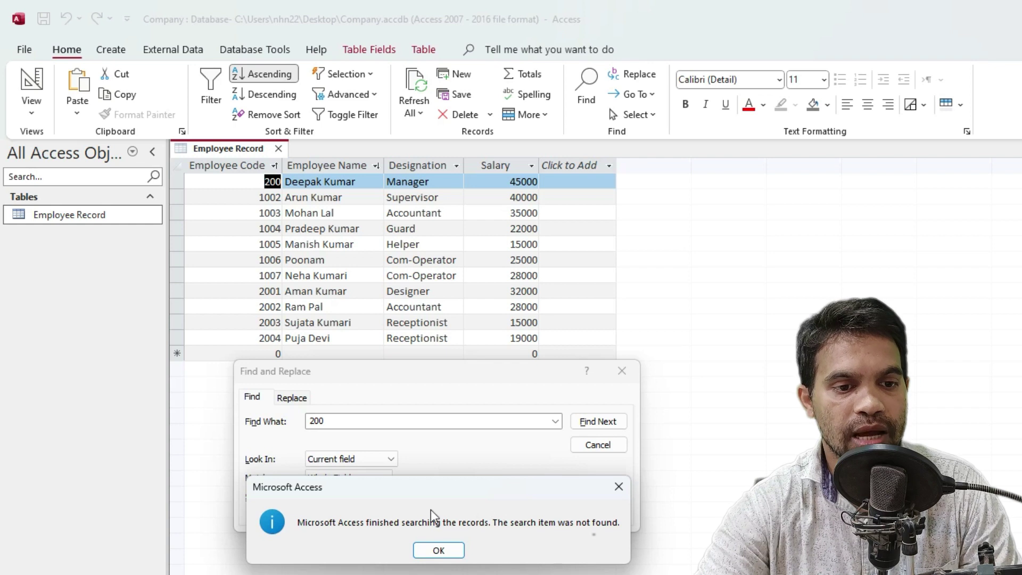
{"action": "left_click", "coordinate": [444, 556]}
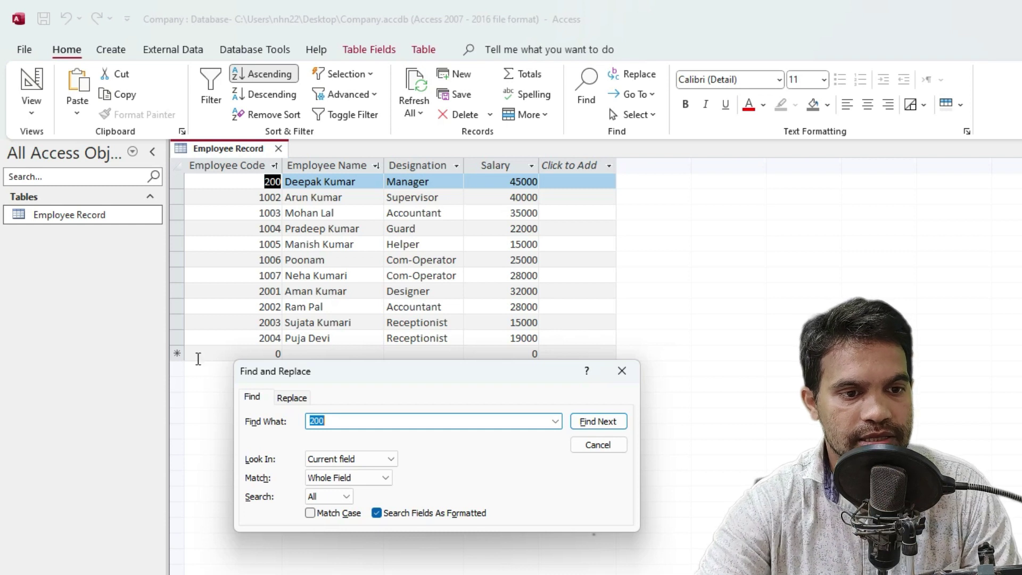
Set Match to Start of Field and Look In to Current document
{"action": "left_click", "coordinate": [330, 477]}
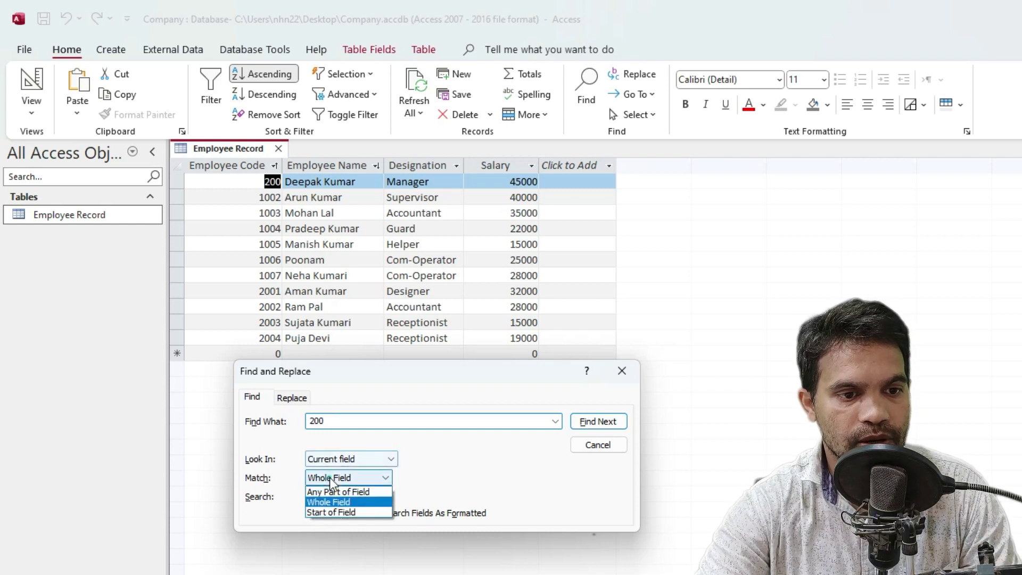
{"action": "left_click", "coordinate": [340, 516]}
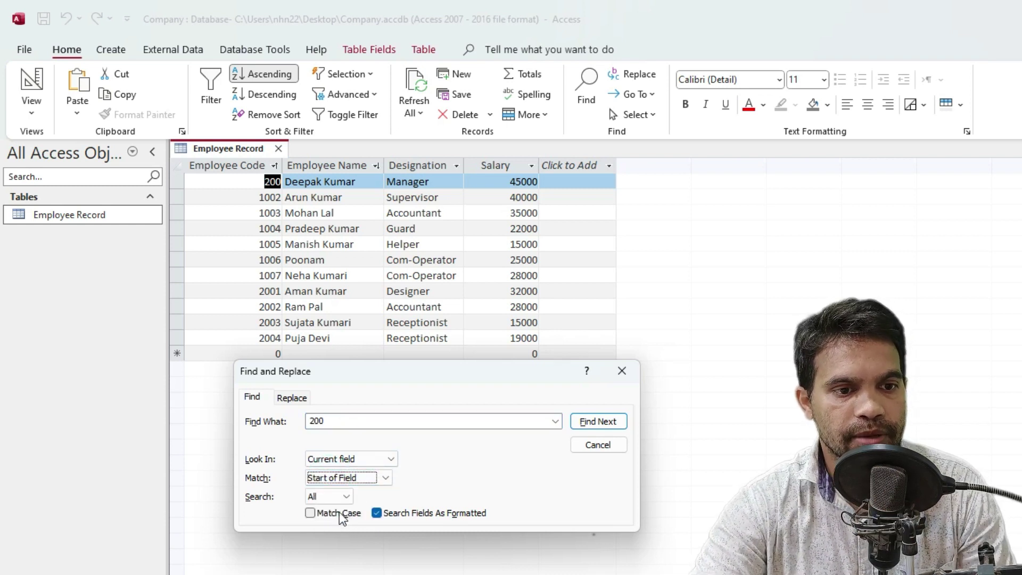
{"action": "left_click", "coordinate": [333, 459]}
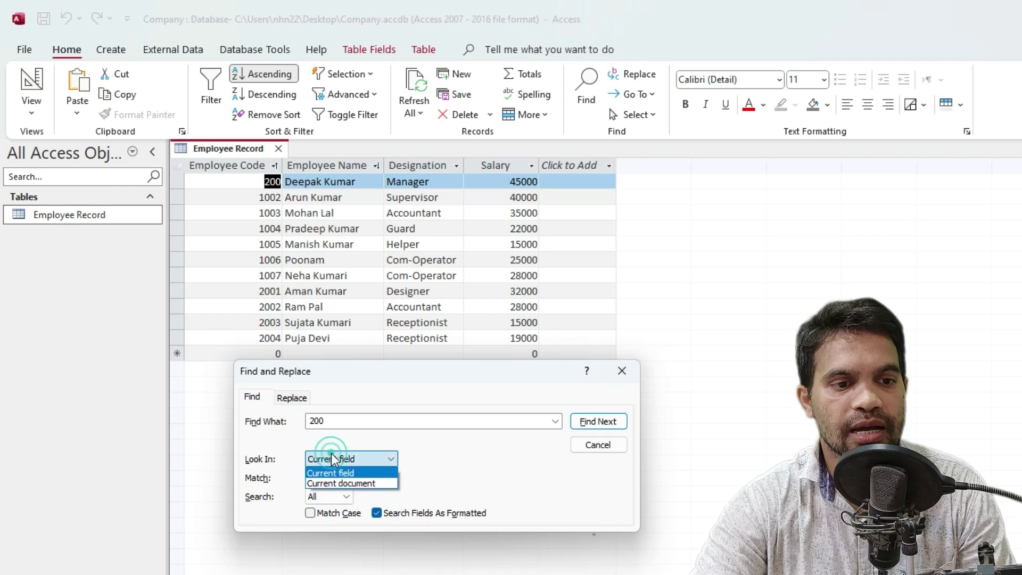
{"action": "left_click", "coordinate": [341, 483]}
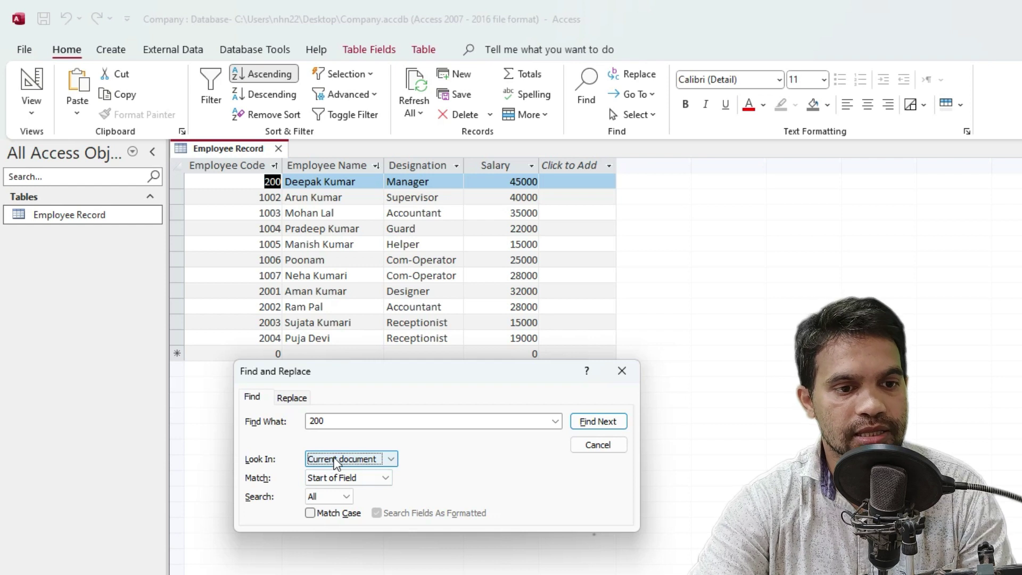
{"action": "left_click", "coordinate": [336, 477]}
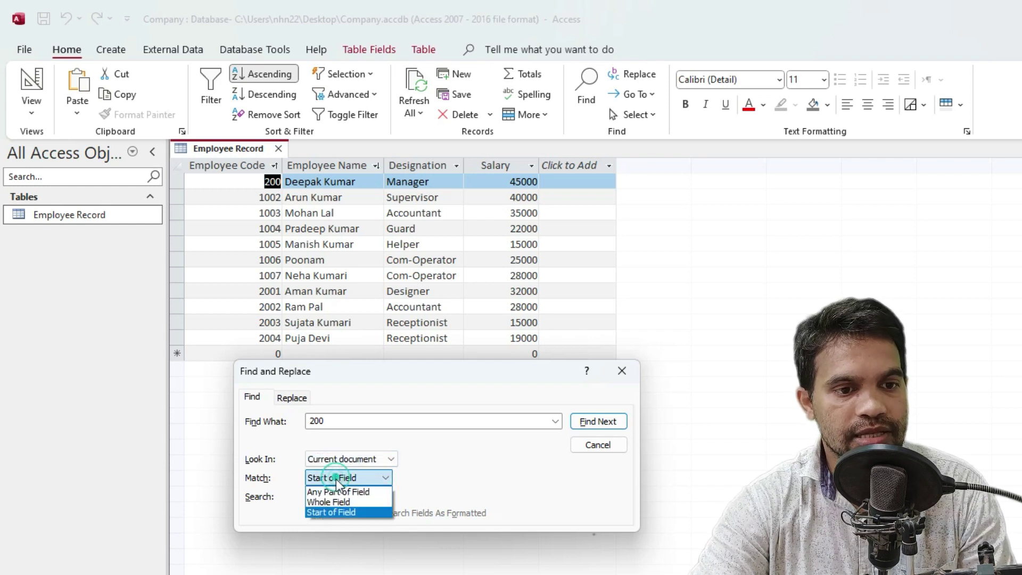
{"action": "left_click", "coordinate": [337, 511]}
{"action": "left_click", "coordinate": [441, 471]}
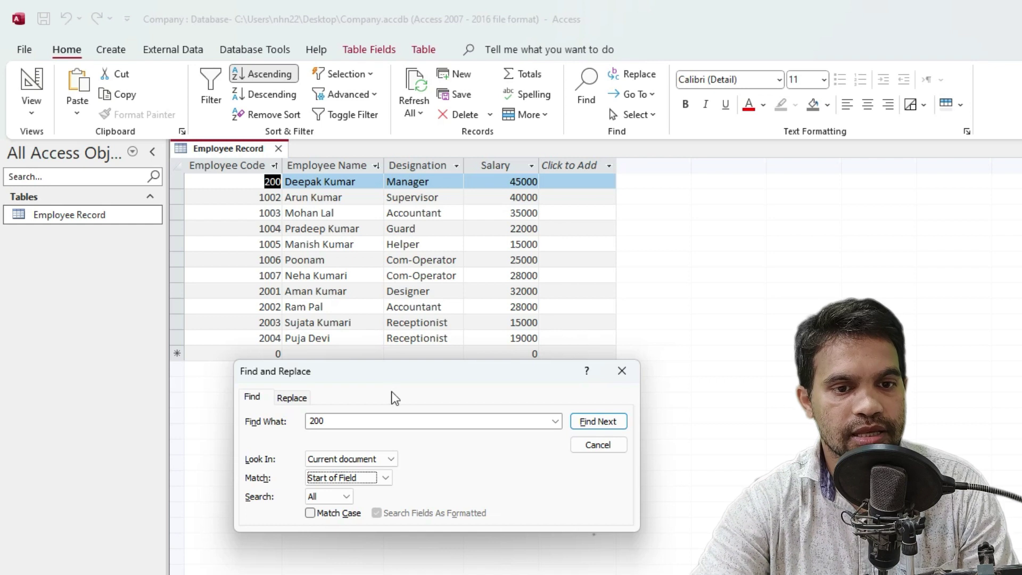
Step through codes starting with 200 (2001, 200) until the search finishes, then dismiss the notice
{"action": "left_click", "coordinate": [606, 423]}
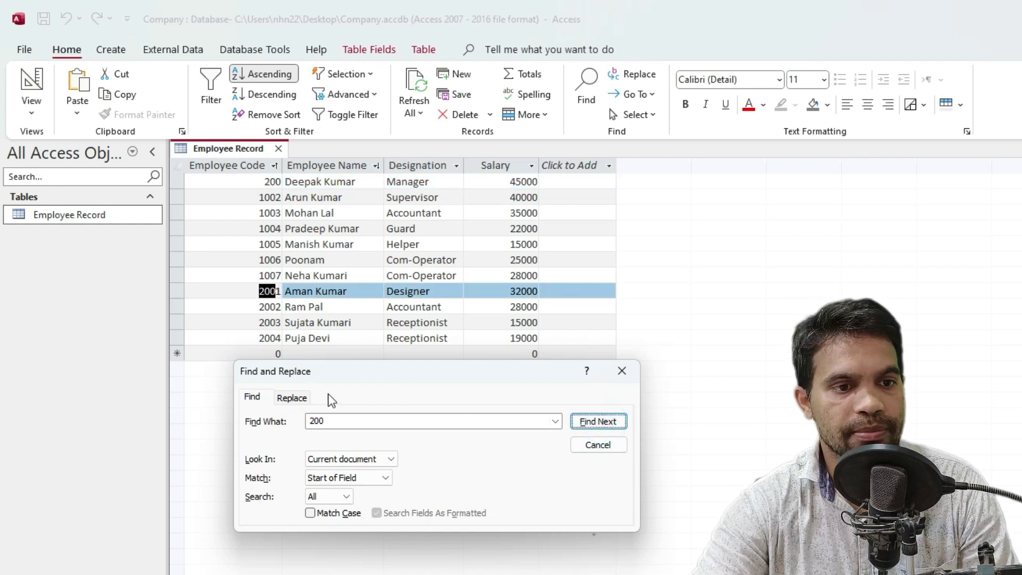
{"action": "left_click", "coordinate": [603, 423]}
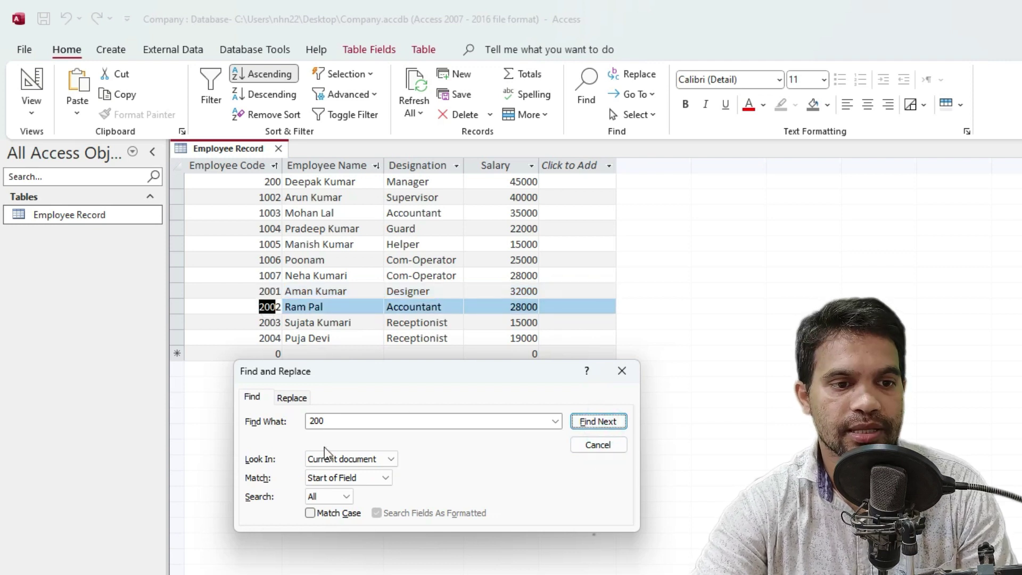
{"action": "key", "text": "Return"}
{"action": "key", "text": "Return"}
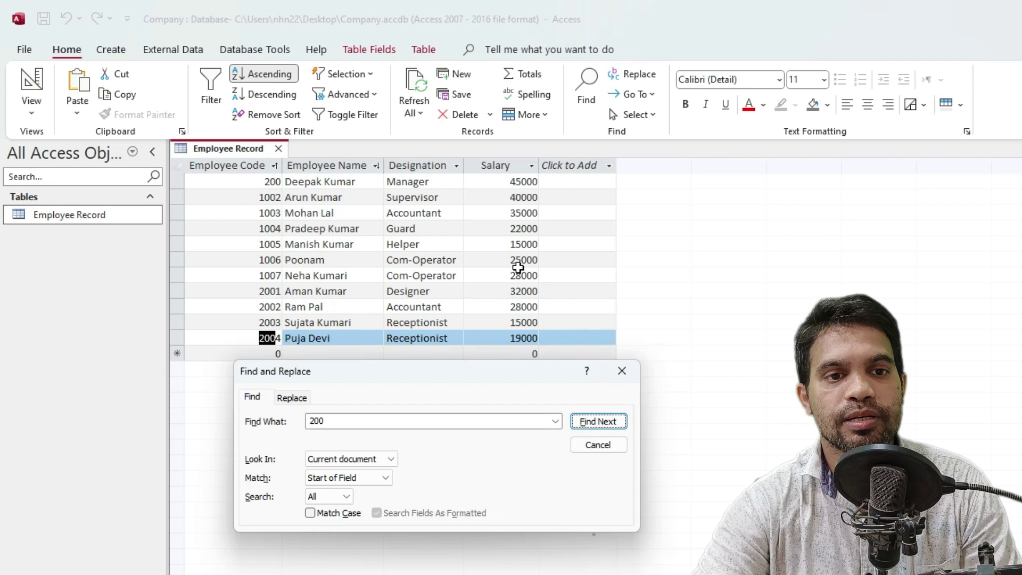
{"action": "left_click", "coordinate": [520, 230]}
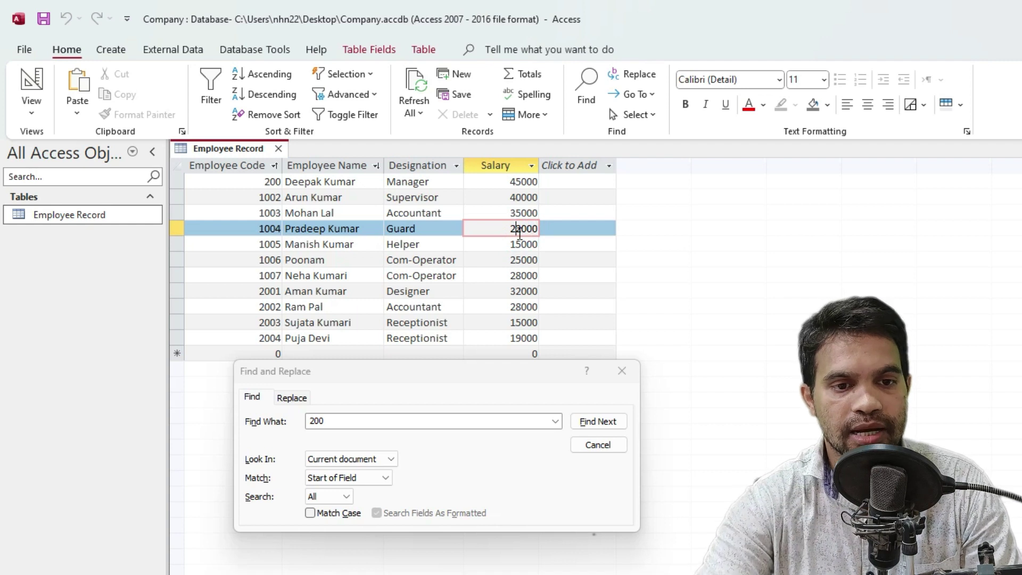
{"action": "left_click", "coordinate": [594, 421]}
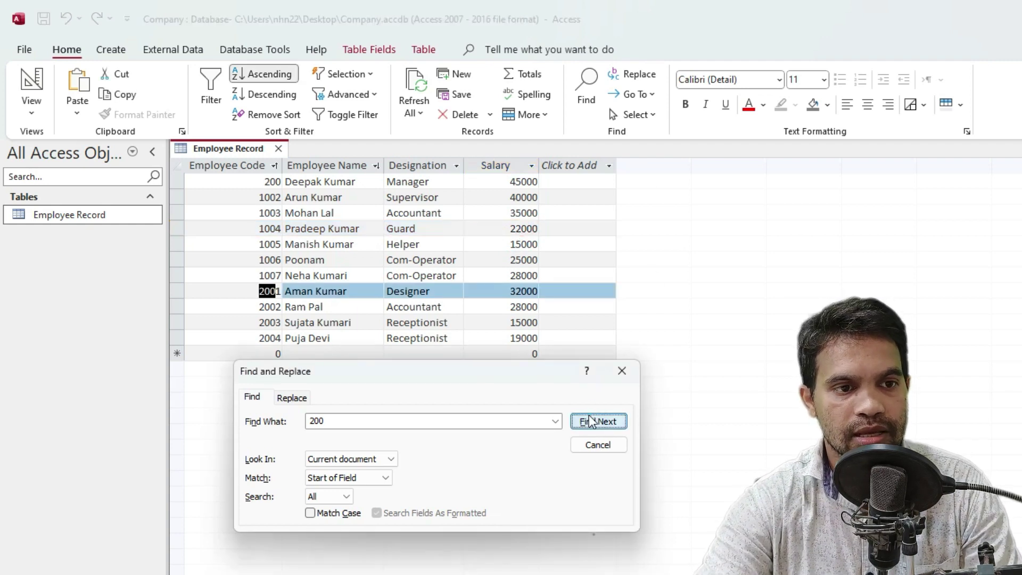
{"action": "left_click", "coordinate": [590, 421]}
{"action": "left_click", "coordinate": [591, 420]}
{"action": "left_click", "coordinate": [591, 420]}
{"action": "left_click", "coordinate": [591, 420]}
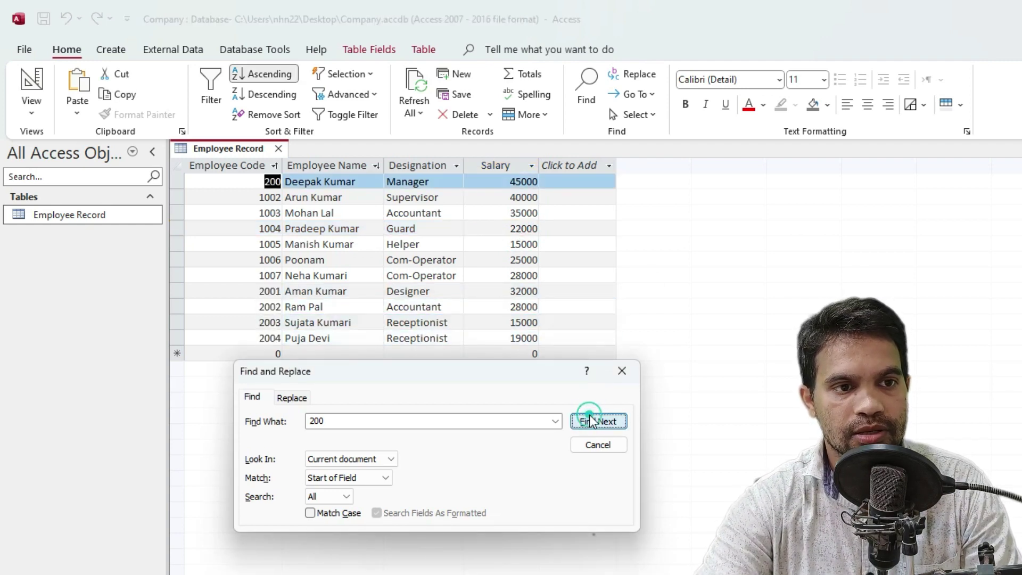
{"action": "left_click", "coordinate": [590, 420]}
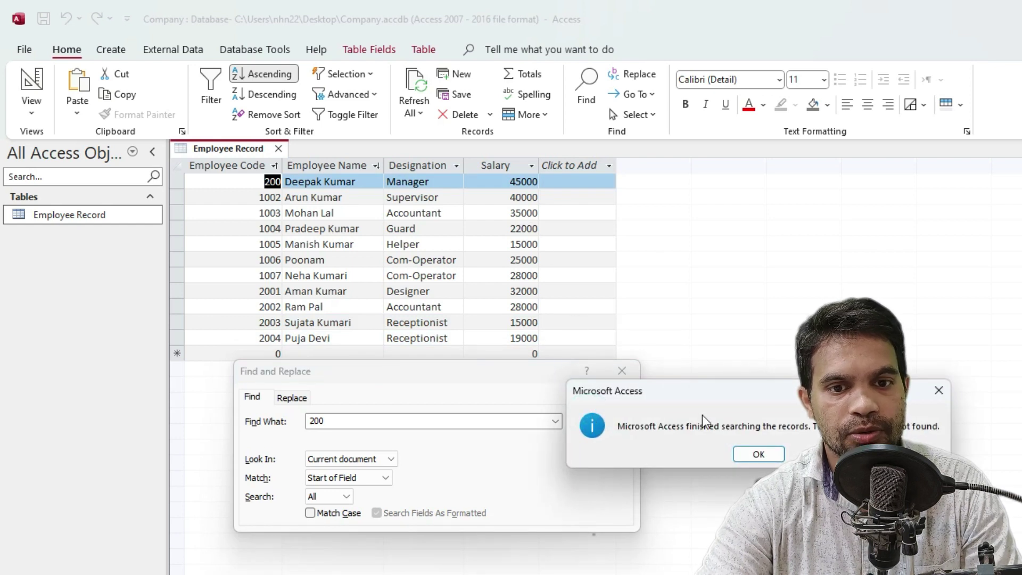
{"action": "left_click", "coordinate": [758, 453]}
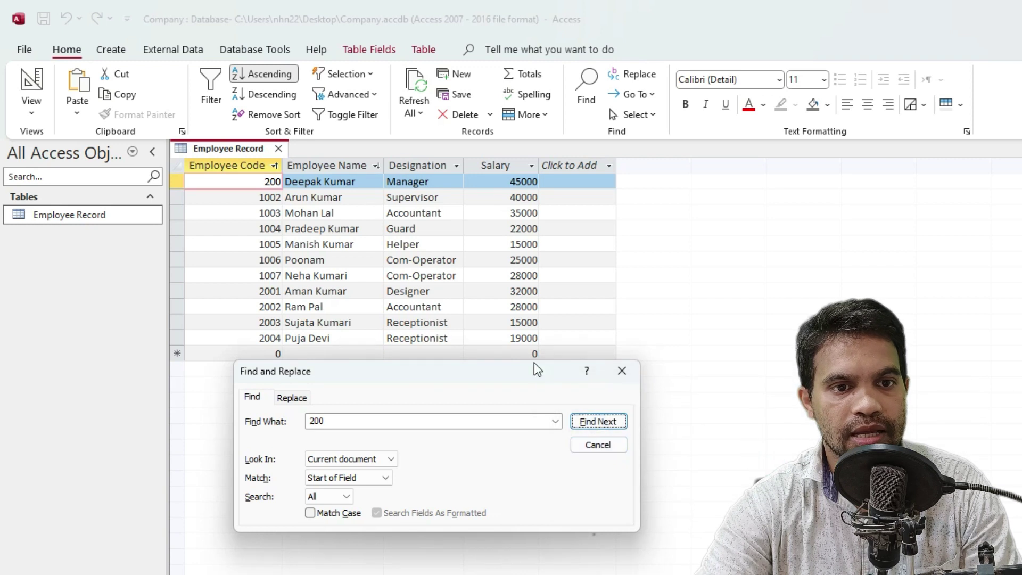
{"action": "left_click", "coordinate": [524, 291]}
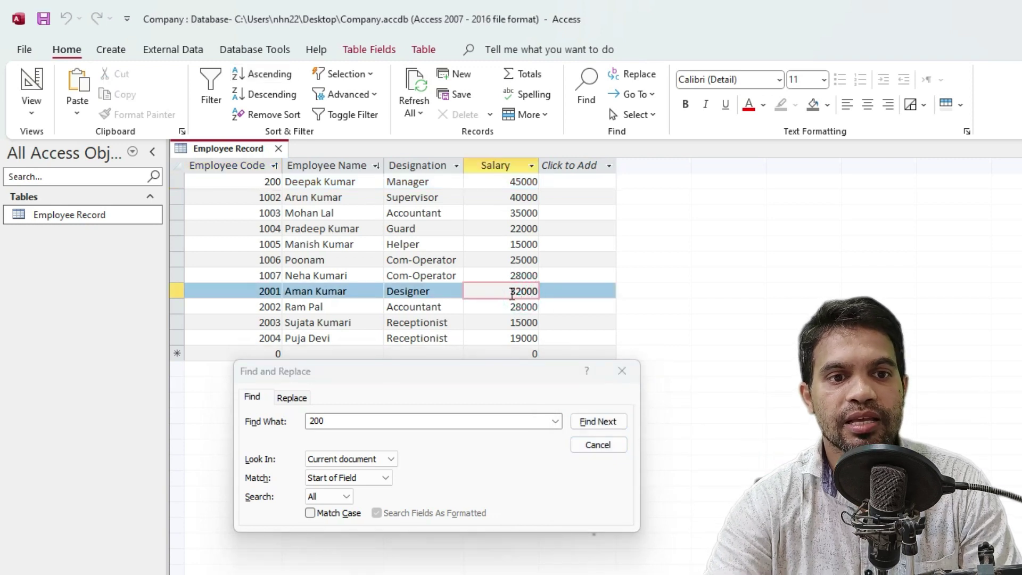
{"action": "left_click", "coordinate": [512, 292]}
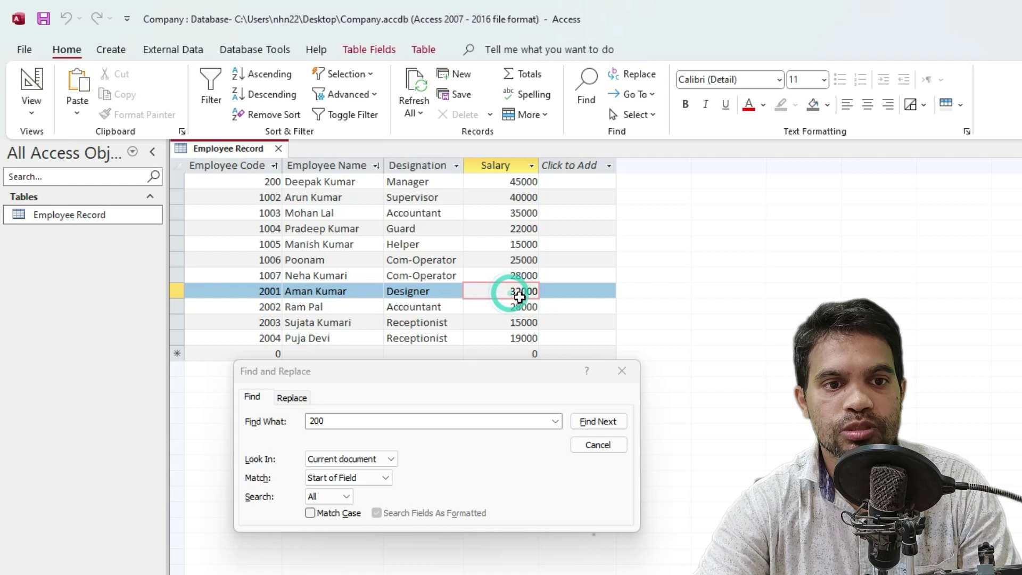
{"action": "left_click", "coordinate": [339, 480]}
{"action": "left_click", "coordinate": [347, 481]}
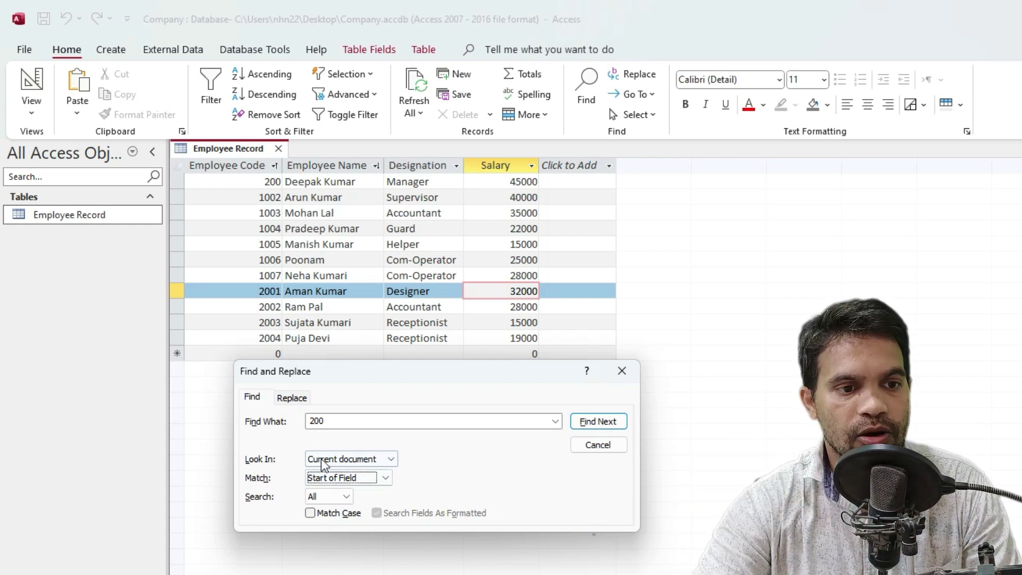
{"action": "left_click", "coordinate": [334, 478]}
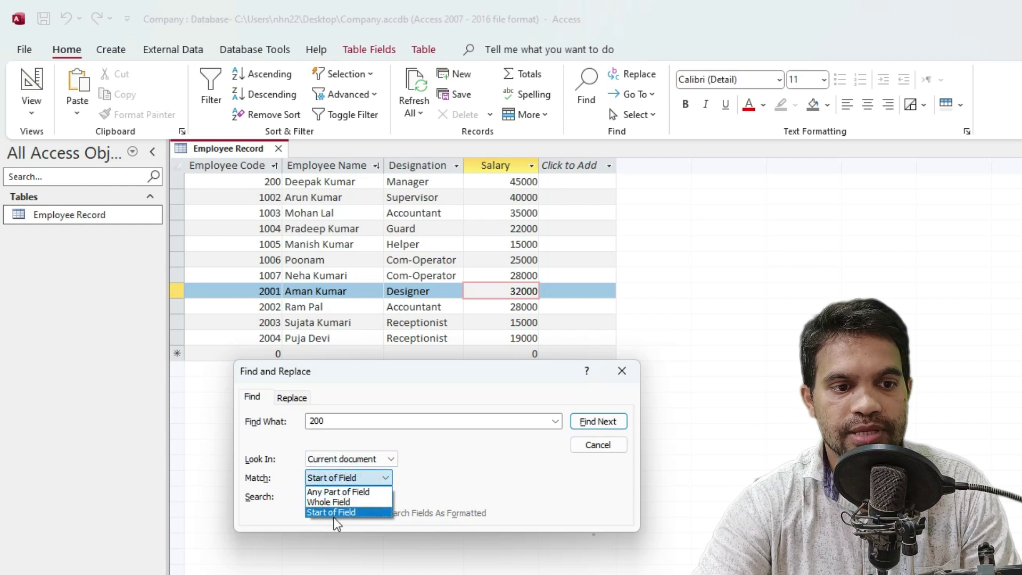
{"action": "left_click", "coordinate": [333, 512]}
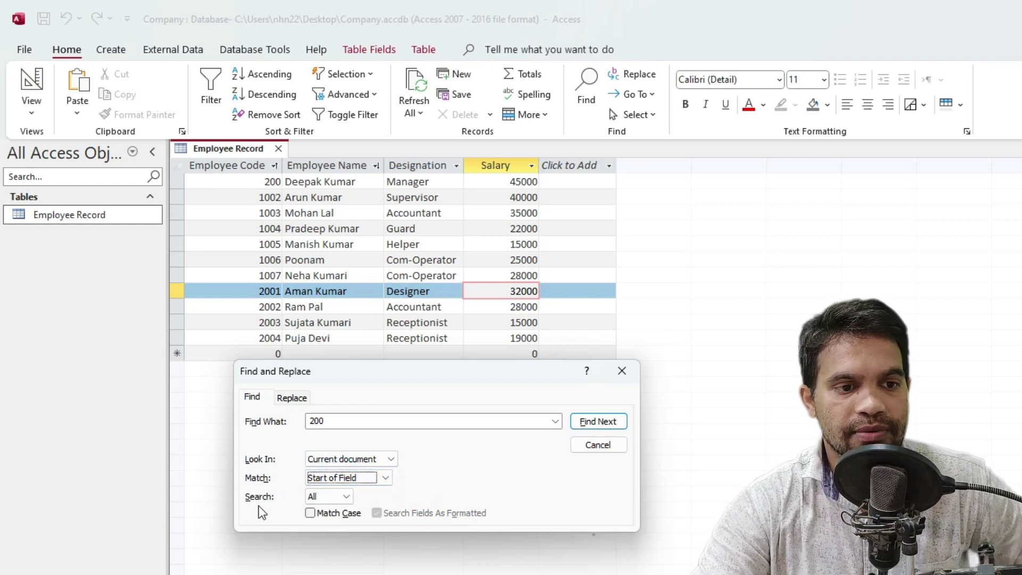
{"action": "left_click", "coordinate": [341, 497]}
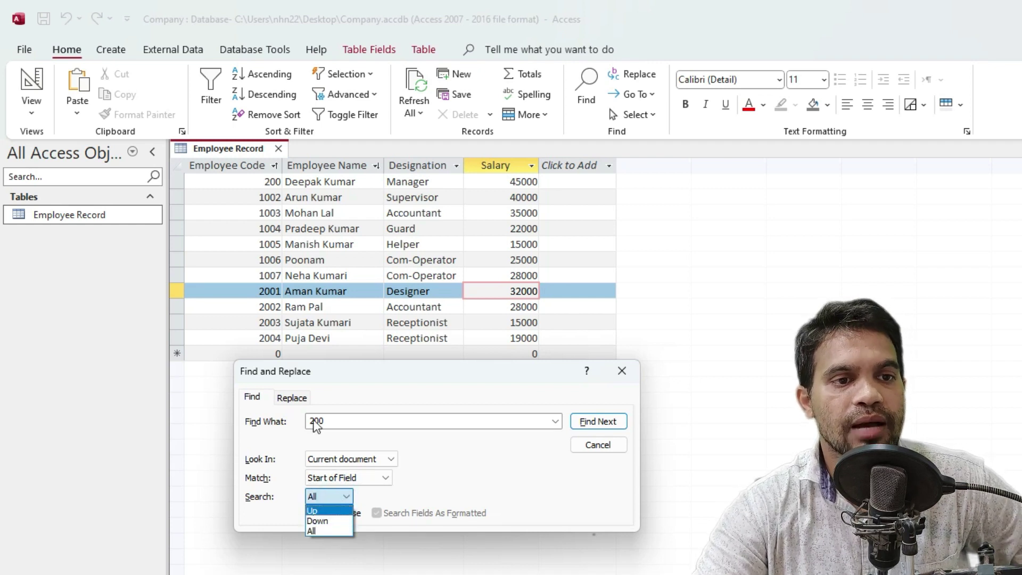
Choose a starting record and confirm the search for 200 runs in All directions
{"action": "left_click", "coordinate": [307, 235]}
{"action": "left_click", "coordinate": [386, 244]}
{"action": "left_click", "coordinate": [298, 261]}
{"action": "left_click", "coordinate": [301, 271]}
{"action": "left_click", "coordinate": [325, 230]}
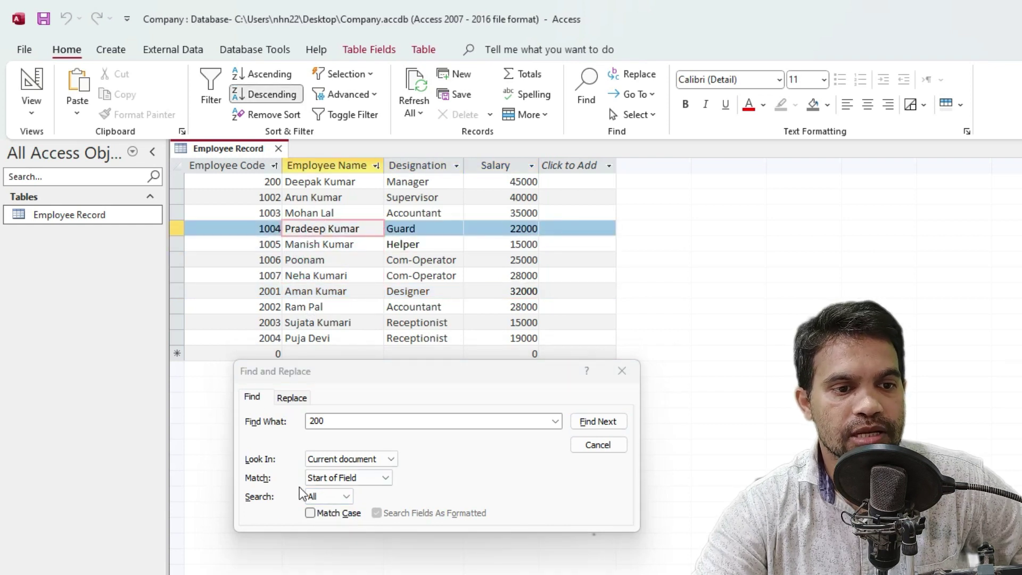
{"action": "left_click", "coordinate": [333, 500]}
{"action": "left_click", "coordinate": [337, 497]}
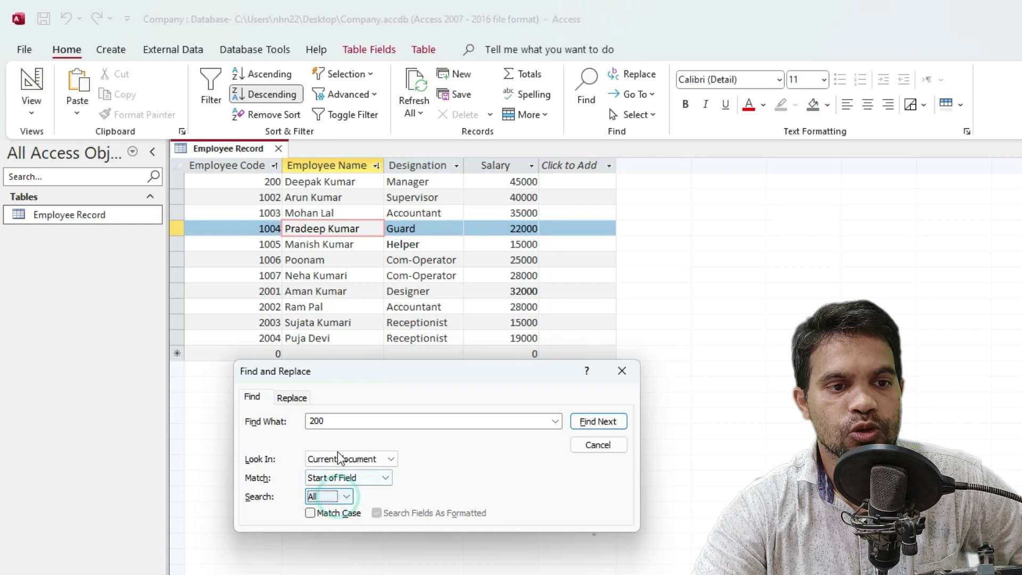
{"action": "left_click", "coordinate": [342, 416]}
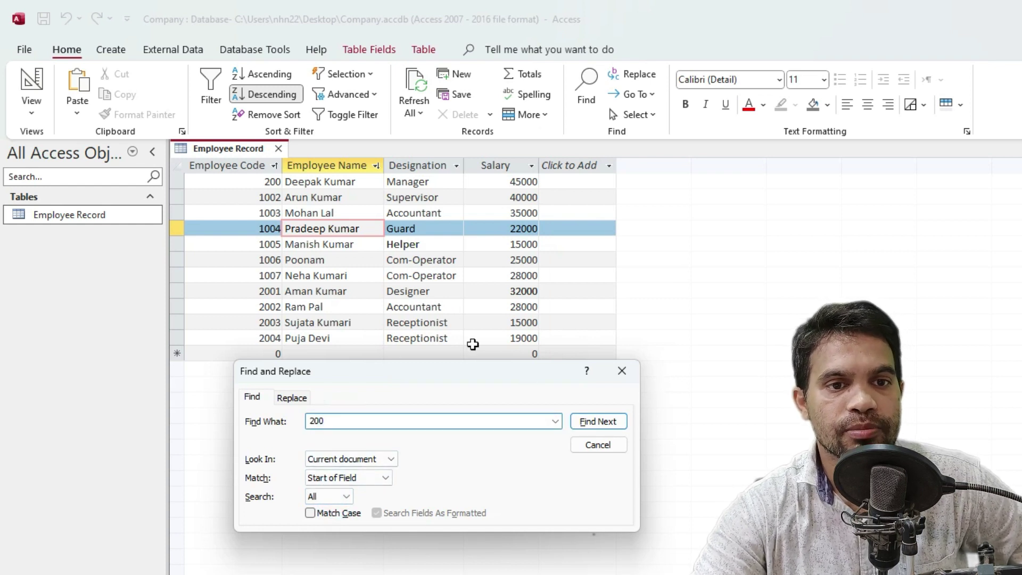
Step through each code starting with 200 until the search finishes
{"action": "left_click", "coordinate": [596, 423]}
{"action": "left_click", "coordinate": [595, 424]}
{"action": "left_click", "coordinate": [596, 423]}
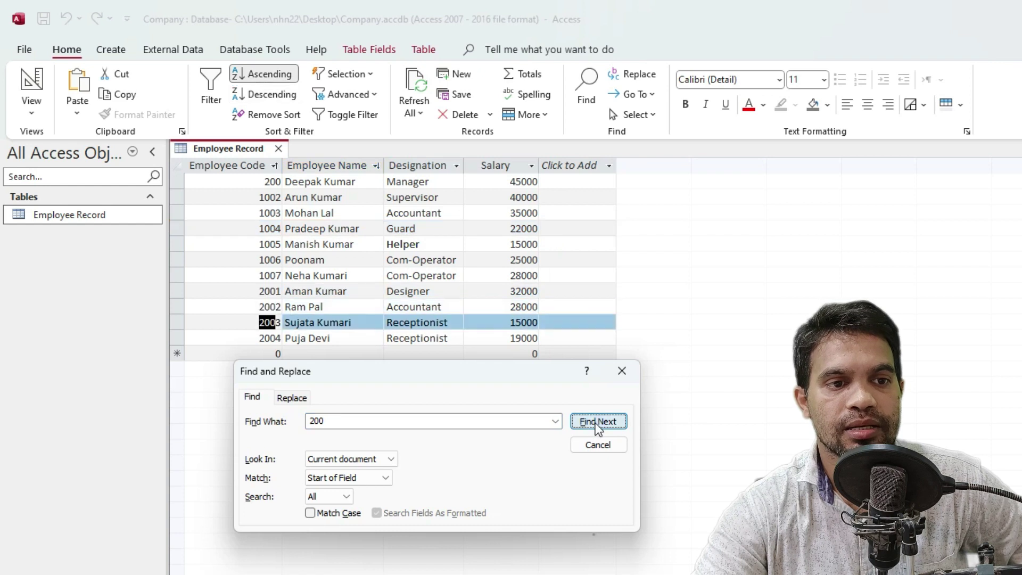
{"action": "left_click", "coordinate": [595, 424]}
{"action": "left_click", "coordinate": [596, 423]}
{"action": "left_click", "coordinate": [596, 423]}
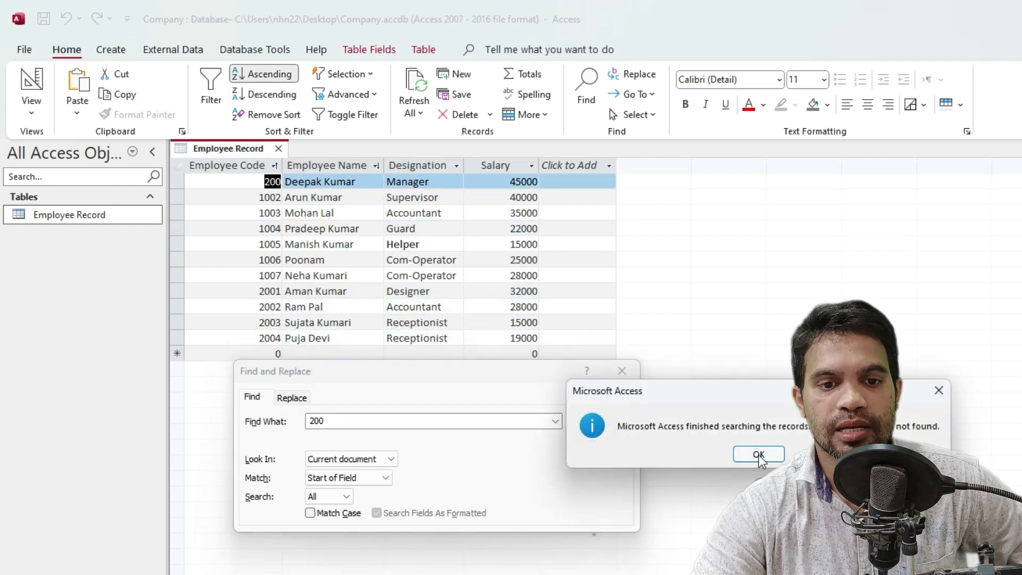
{"action": "left_click", "coordinate": [759, 454]}
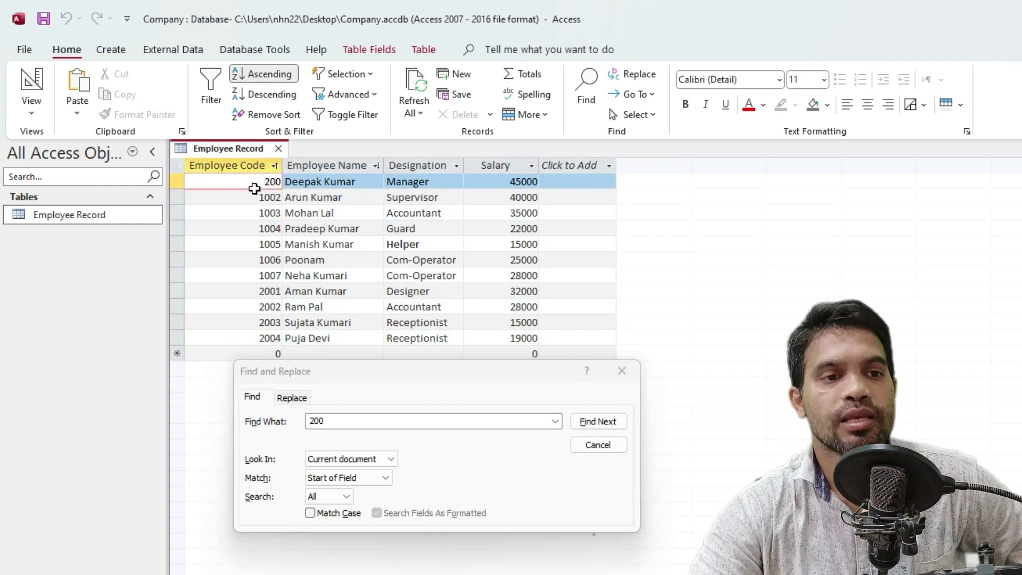
From another record, set the search direction to Down and find the next 200 code
{"action": "left_click", "coordinate": [251, 261]}
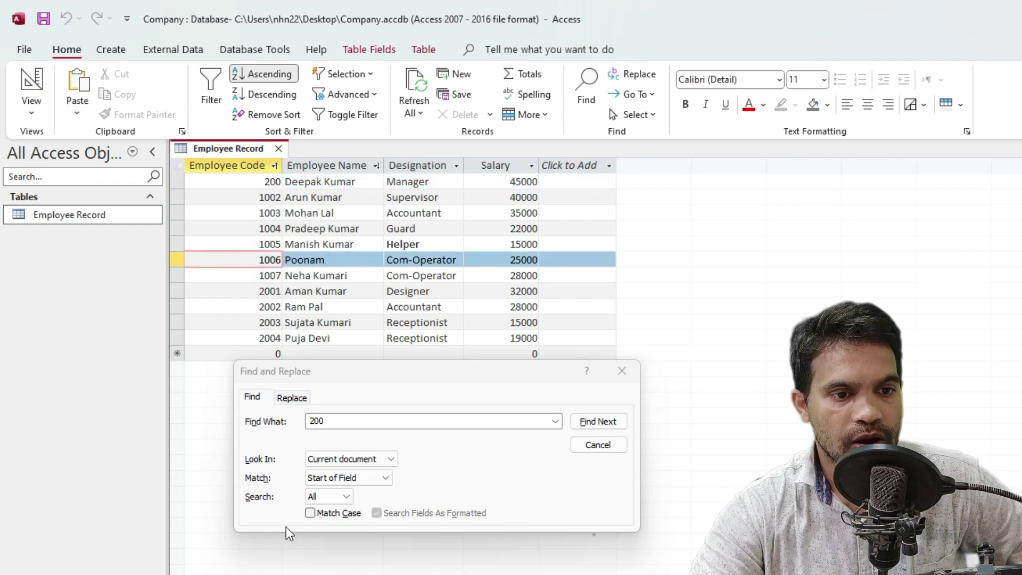
{"action": "left_click", "coordinate": [325, 493]}
{"action": "left_click", "coordinate": [315, 526]}
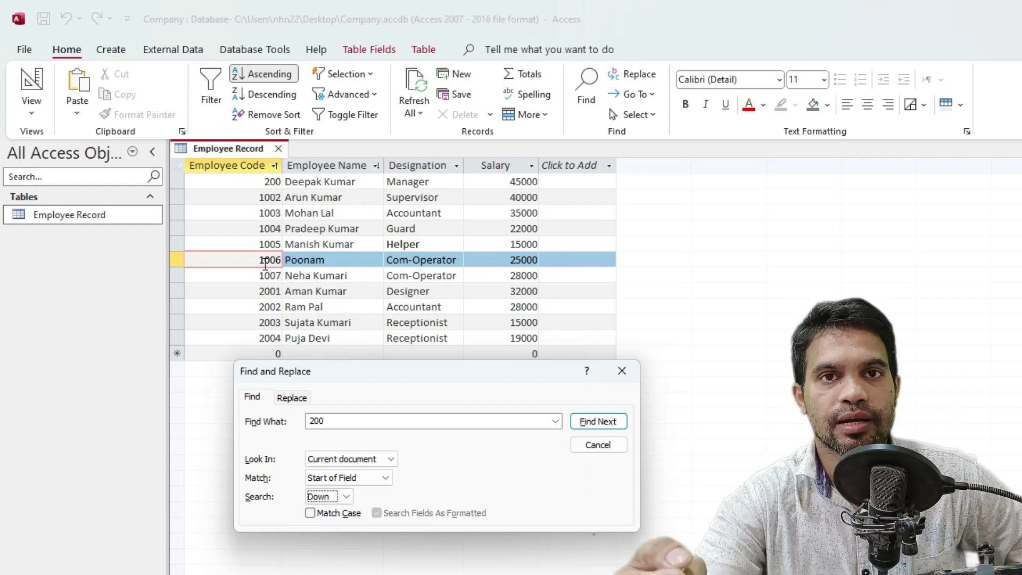
{"action": "left_click", "coordinate": [326, 498]}
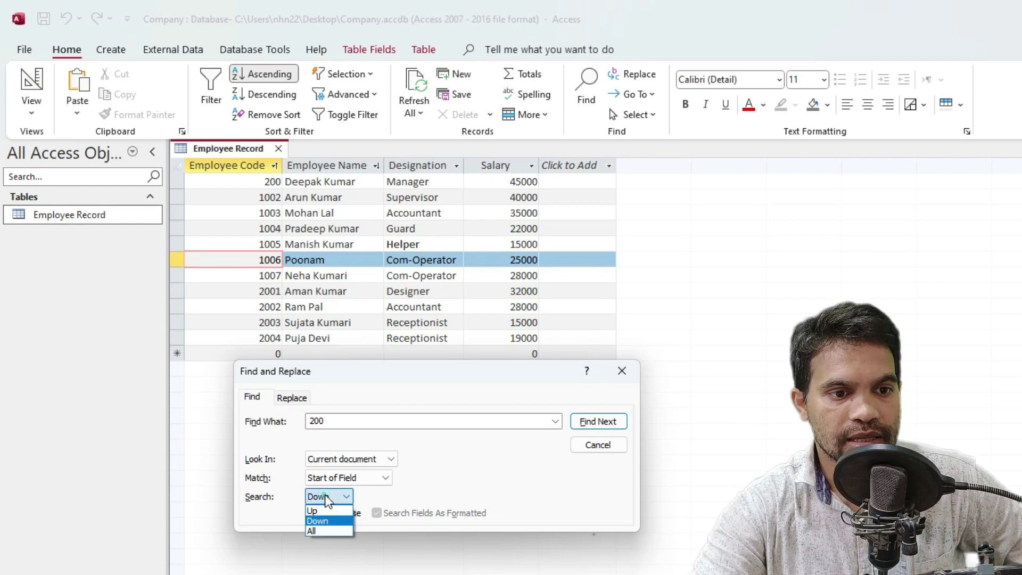
{"action": "left_click", "coordinate": [326, 511]}
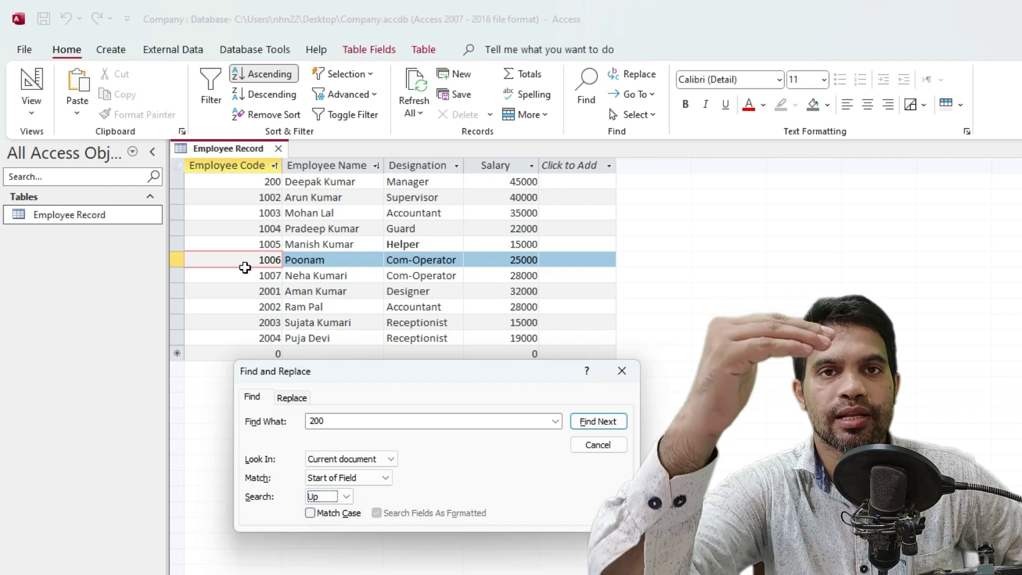
{"action": "left_click", "coordinate": [316, 497]}
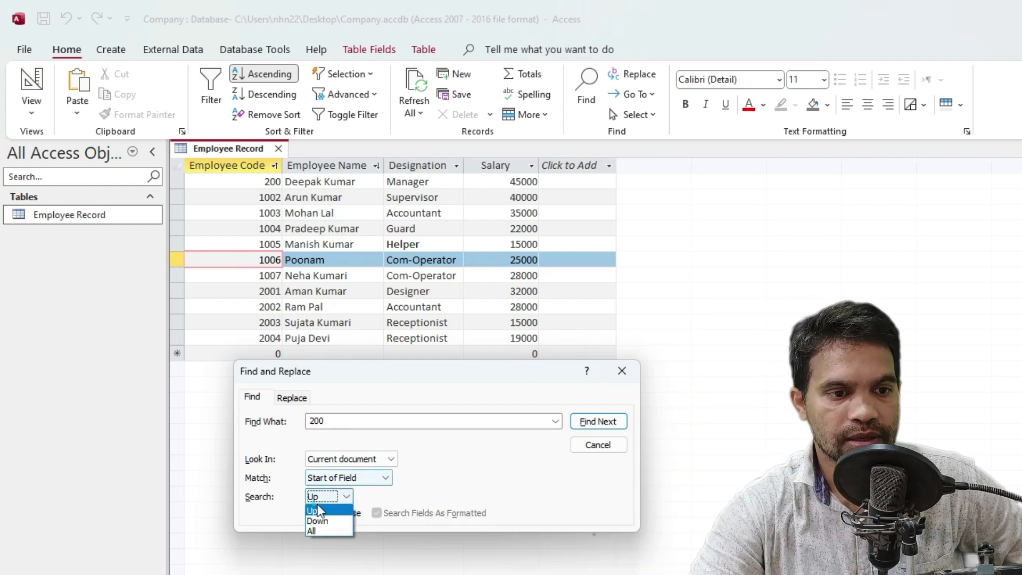
{"action": "left_click", "coordinate": [317, 521]}
{"action": "left_click", "coordinate": [597, 421]}
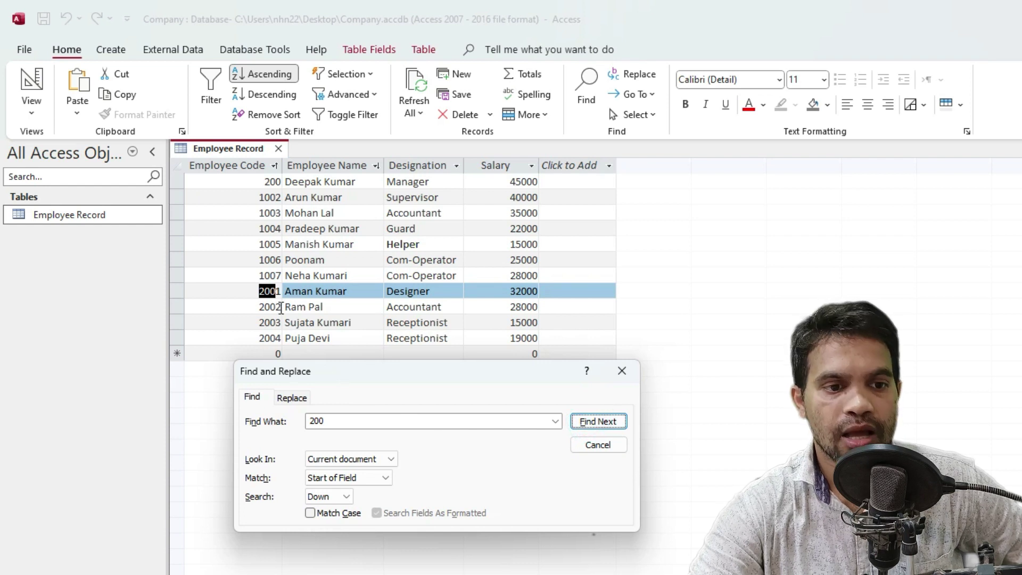
Switch the direction to Up and search upward for 200 until no more matches remain
{"action": "left_click", "coordinate": [324, 496]}
{"action": "left_click", "coordinate": [325, 513]}
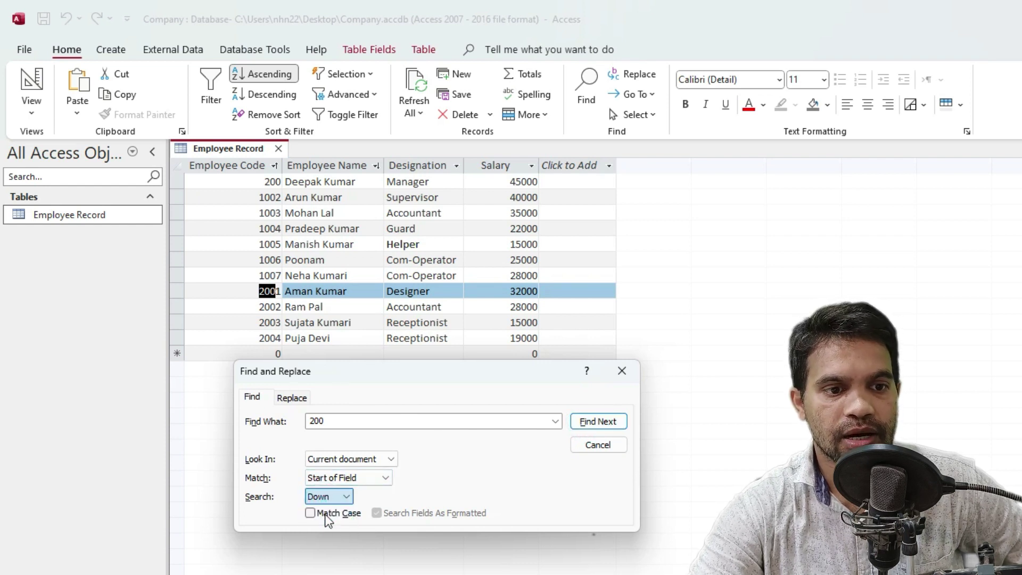
{"action": "left_click", "coordinate": [606, 421]}
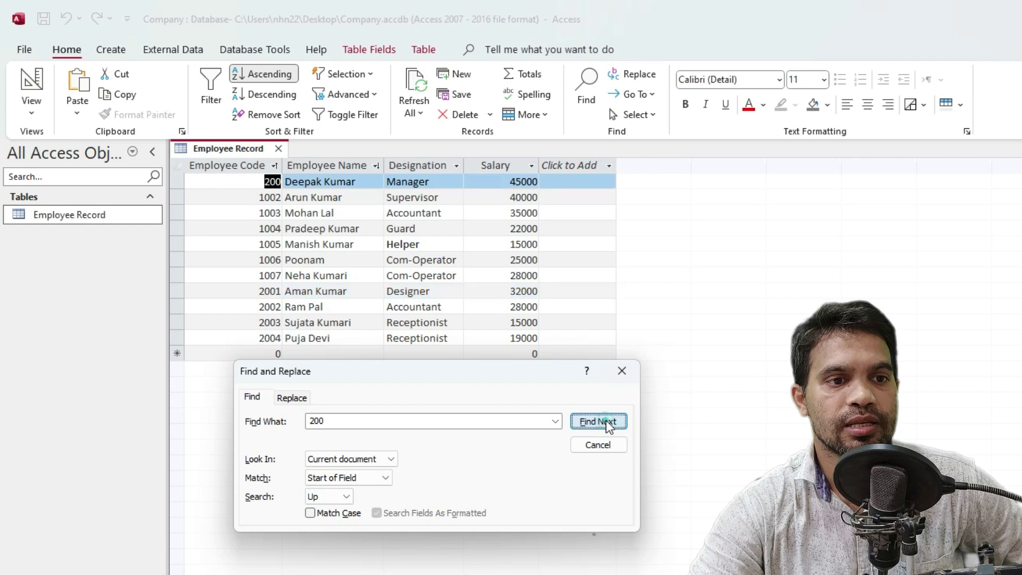
{"action": "left_click", "coordinate": [605, 421]}
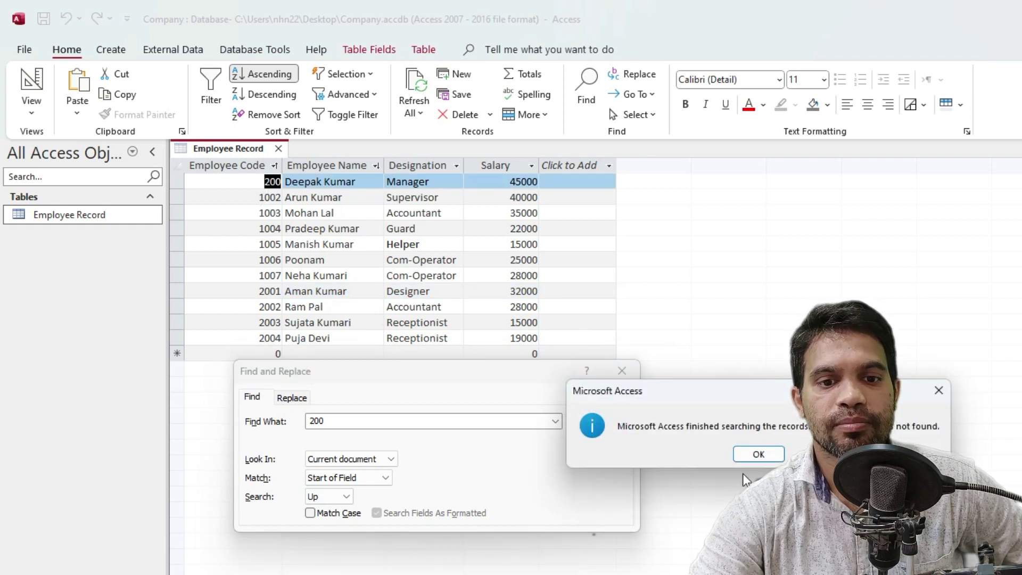
{"action": "left_click", "coordinate": [777, 457]}
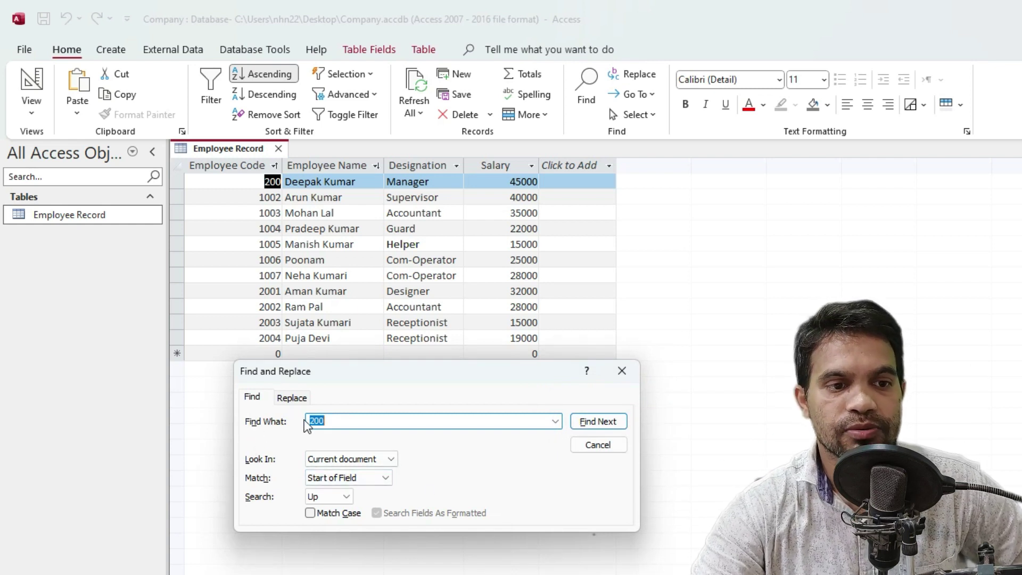
Keep Look In on the whole table, Match at Start of Field, and direction Up
{"action": "left_click", "coordinate": [324, 459]}
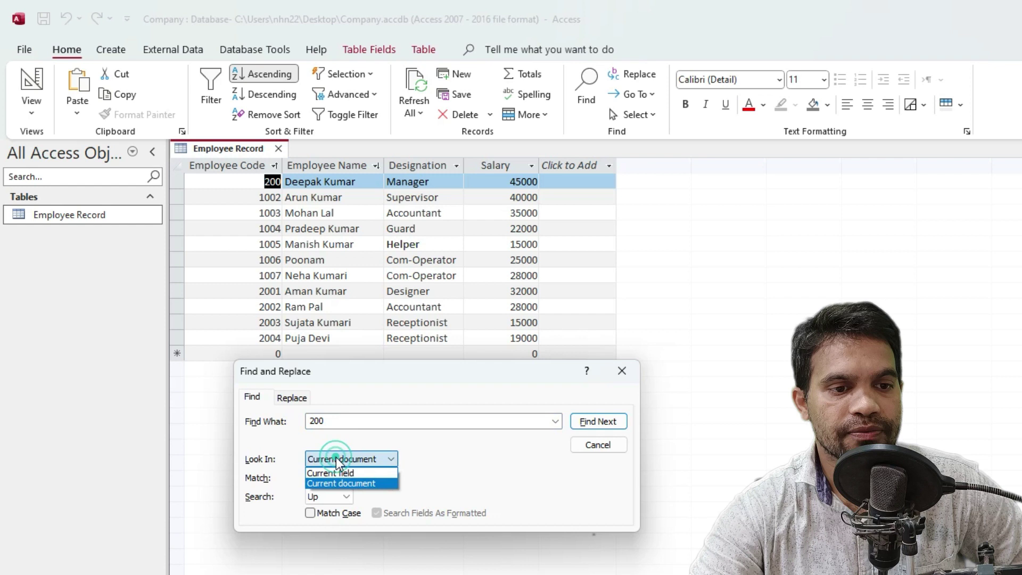
{"action": "left_click", "coordinate": [433, 478]}
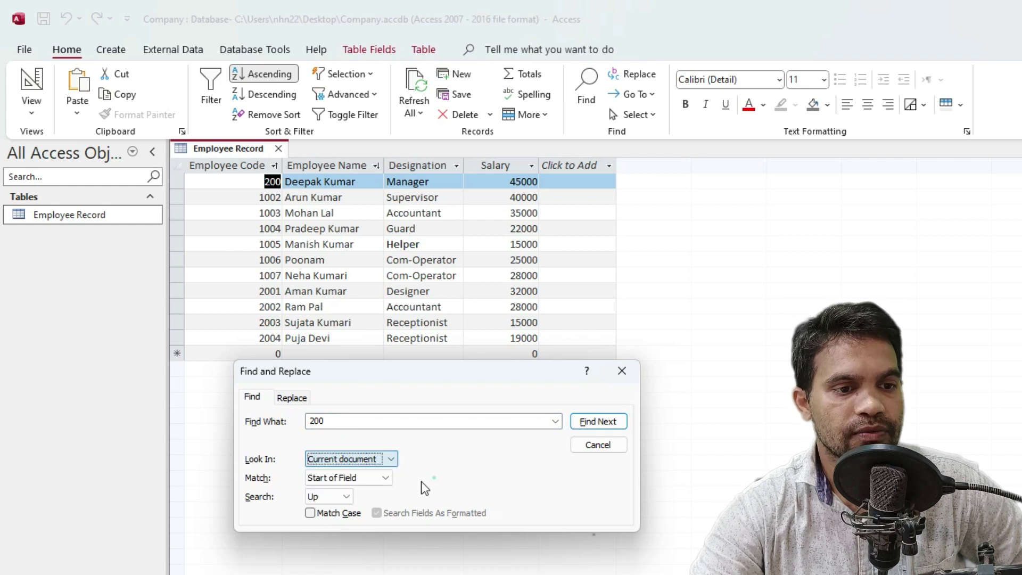
{"action": "left_click", "coordinate": [339, 478]}
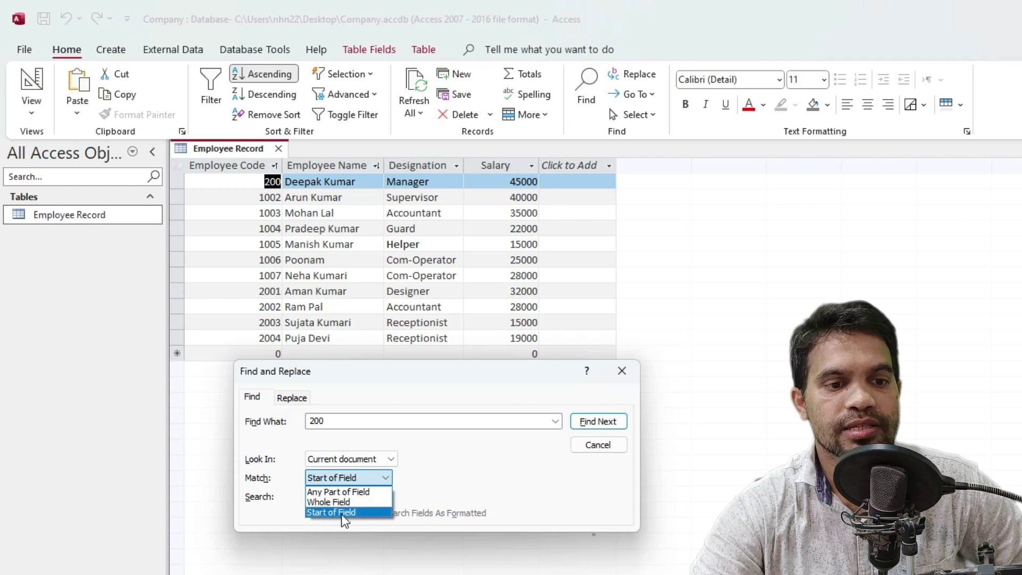
{"action": "left_click", "coordinate": [433, 483]}
{"action": "left_click", "coordinate": [323, 496]}
{"action": "left_click", "coordinate": [455, 489]}
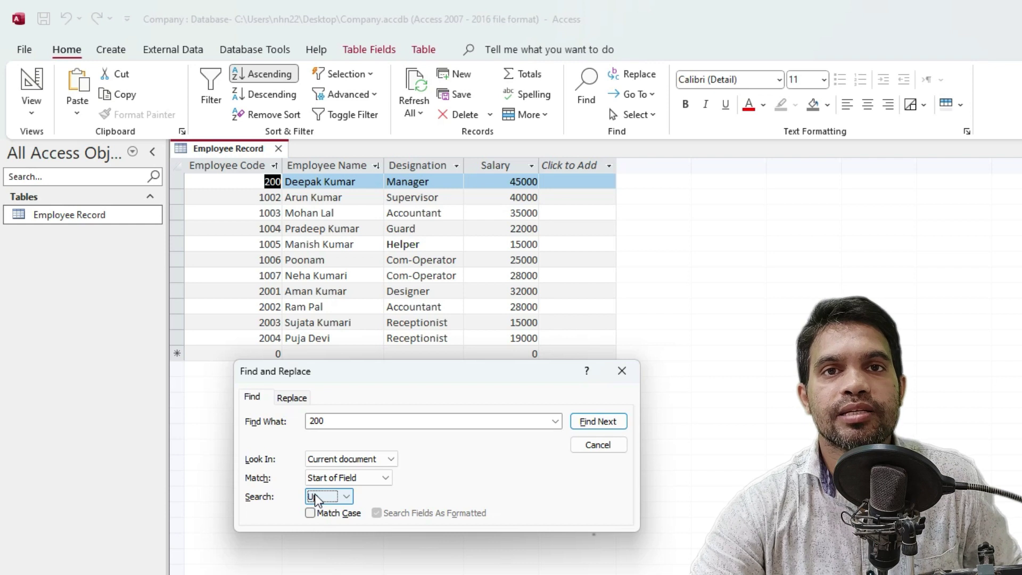
{"action": "key", "text": "alt+n"}
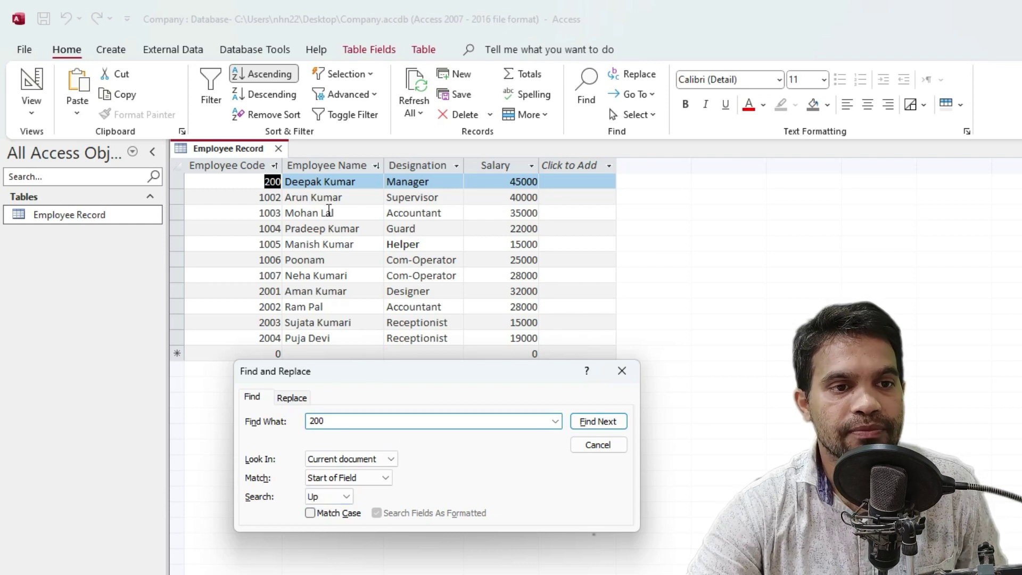
{"action": "left_click", "coordinate": [329, 210]}
{"action": "left_click", "coordinate": [347, 407]}
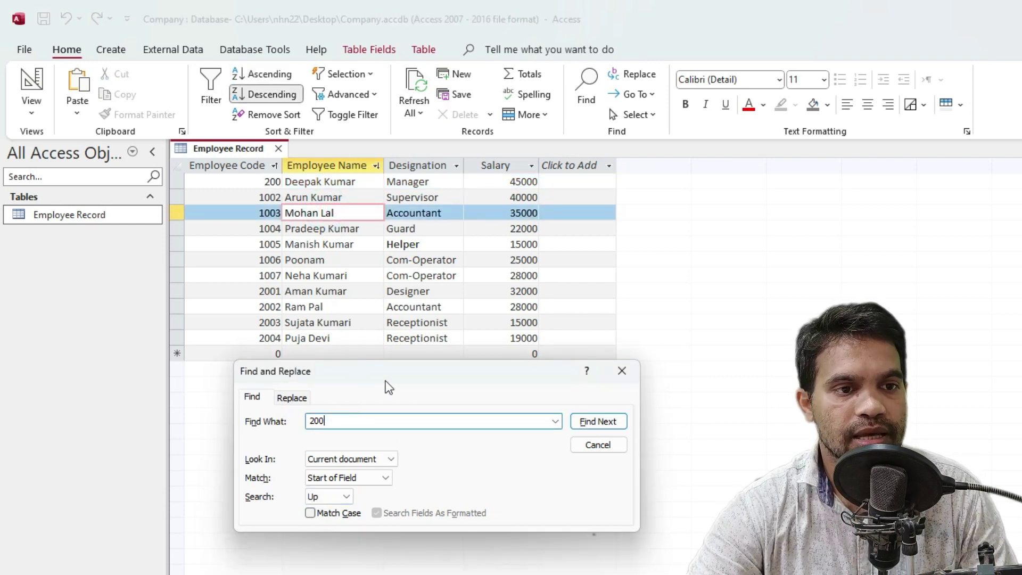
Replace the search text 200 with a lowercase employee name and set Match to Any Part of Field
{"action": "left_click_drag", "start_coordinate": [352, 379], "coordinate": [355, 430]}
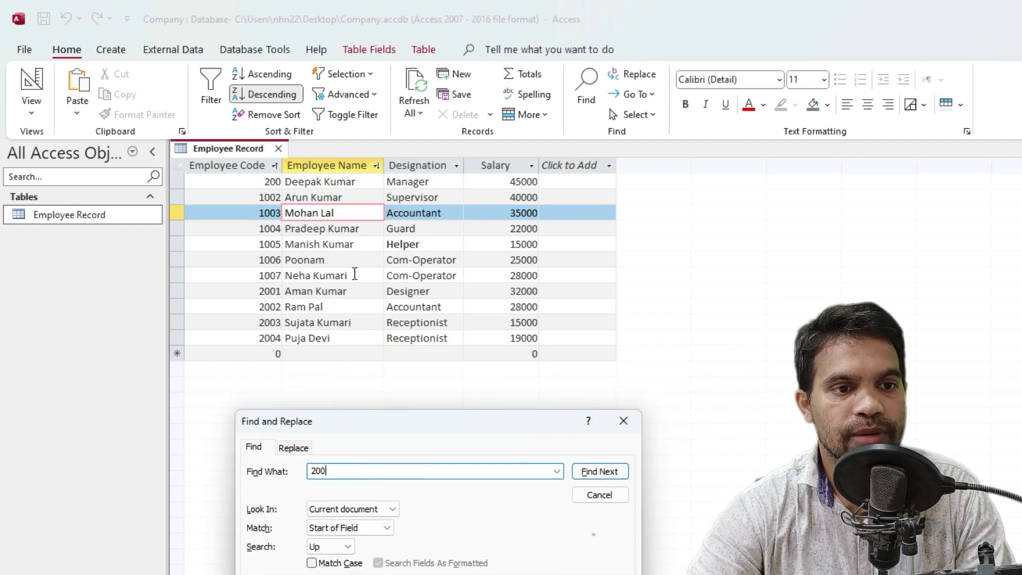
{"action": "double_click", "coordinate": [339, 470]}
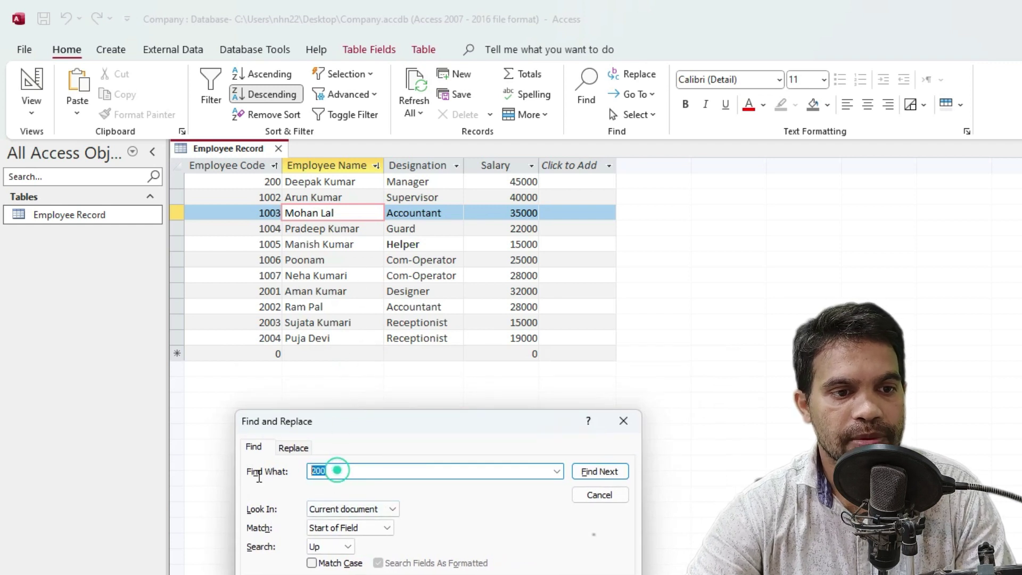
{"action": "left_click_drag", "start_coordinate": [413, 421], "coordinate": [558, 246]}
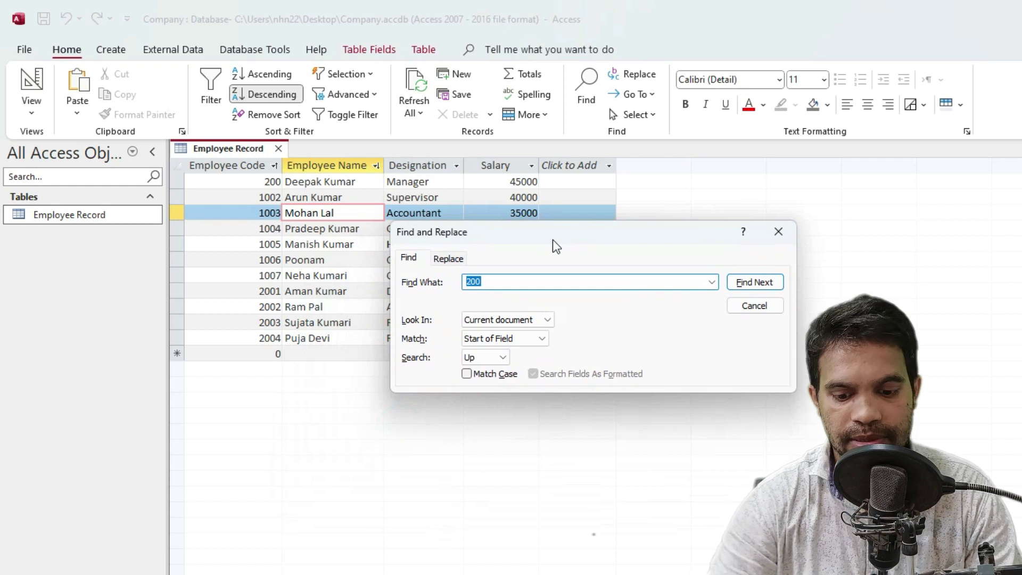
{"action": "key", "text": "BackSpace"}
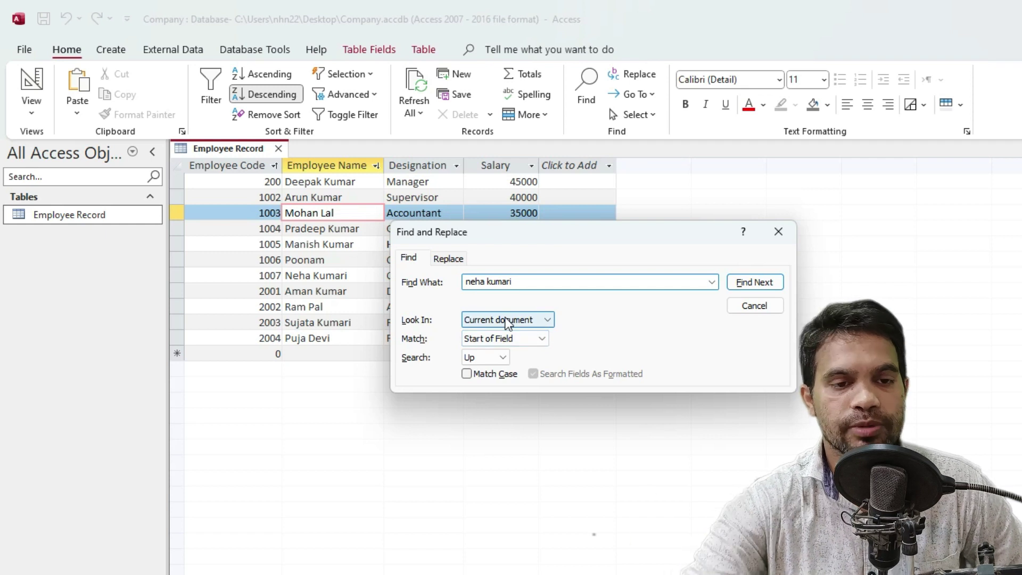
{"action": "left_click", "coordinate": [496, 341]}
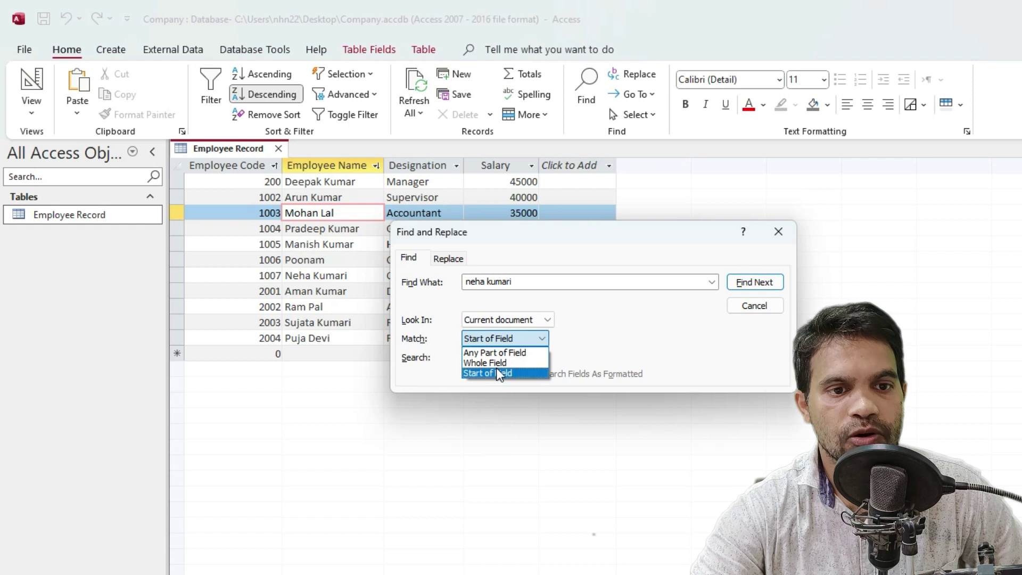
{"action": "left_click", "coordinate": [496, 365]}
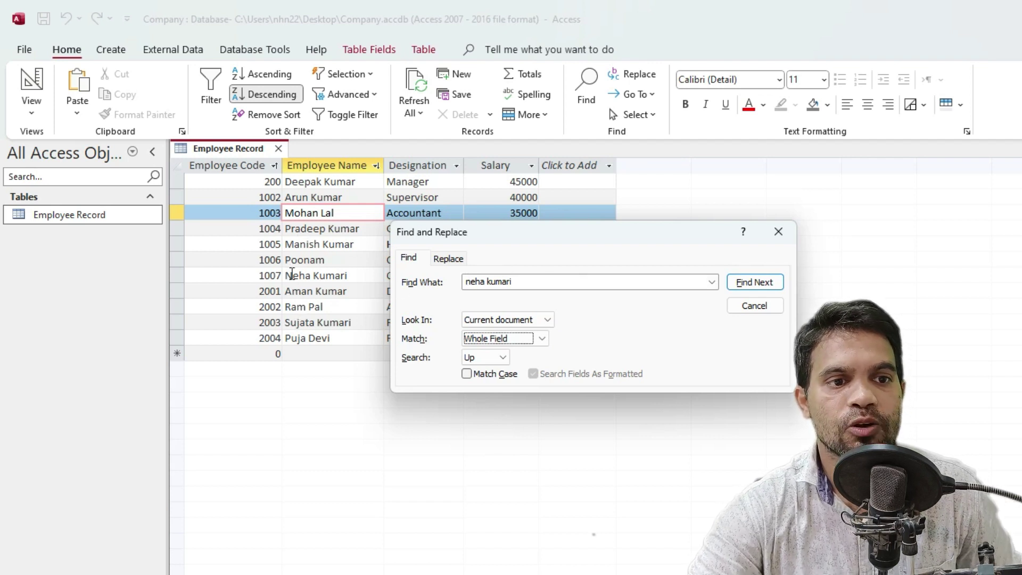
{"action": "key", "text": "Up"}
{"action": "key", "text": "Tab"}
{"action": "key", "text": "Tab"}
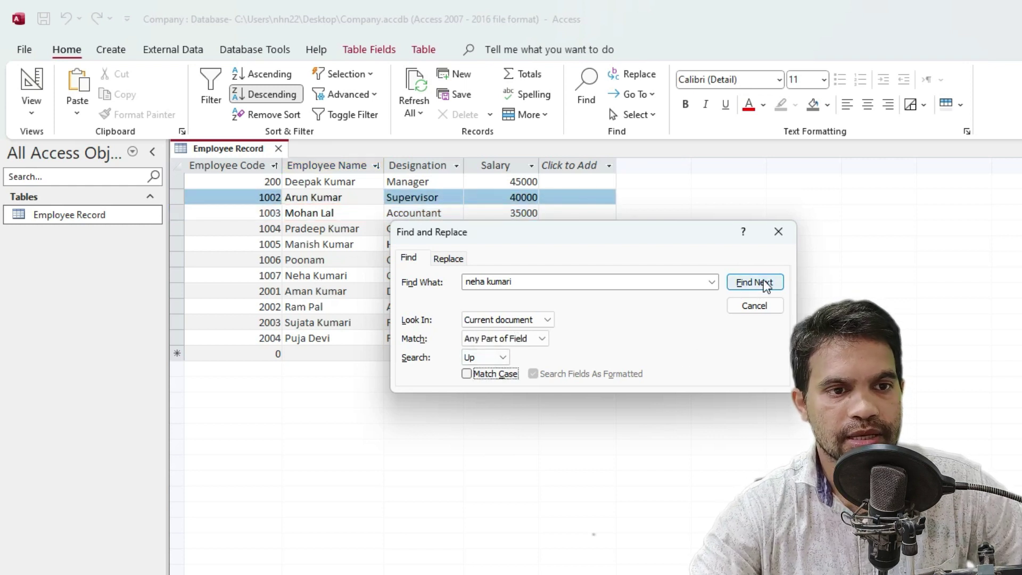
Run the search for the name and dismiss the not-found message
{"action": "left_click", "coordinate": [764, 282]}
{"action": "left_click_drag", "start_coordinate": [723, 400], "coordinate": [545, 308]}
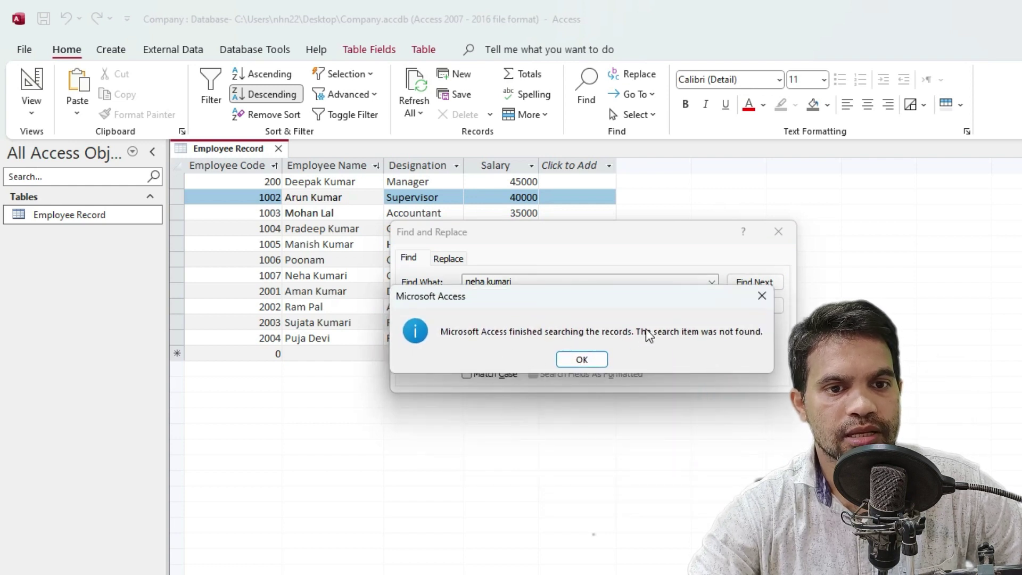
{"action": "left_click", "coordinate": [582, 360]}
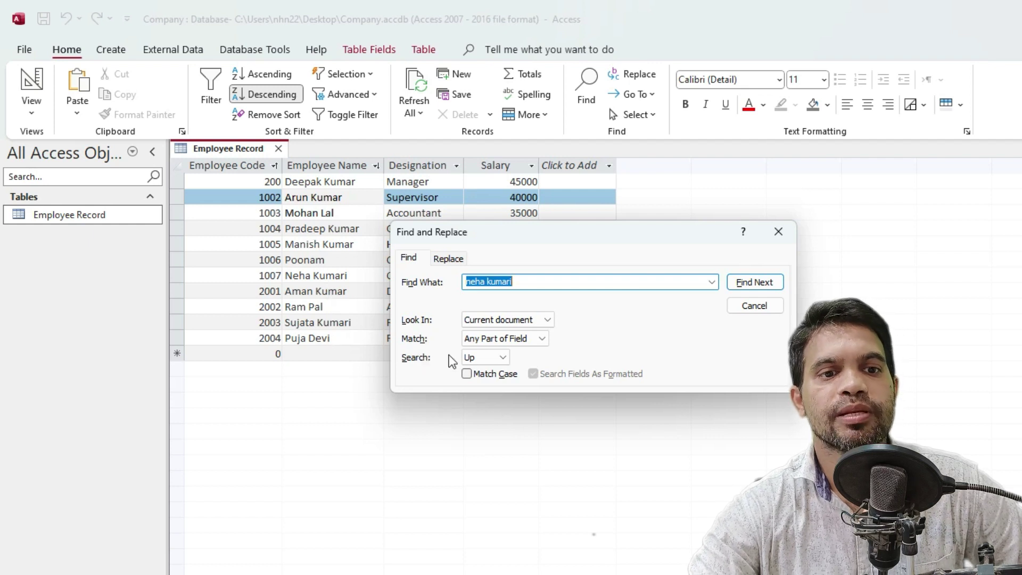
{"action": "left_click", "coordinate": [484, 358]}
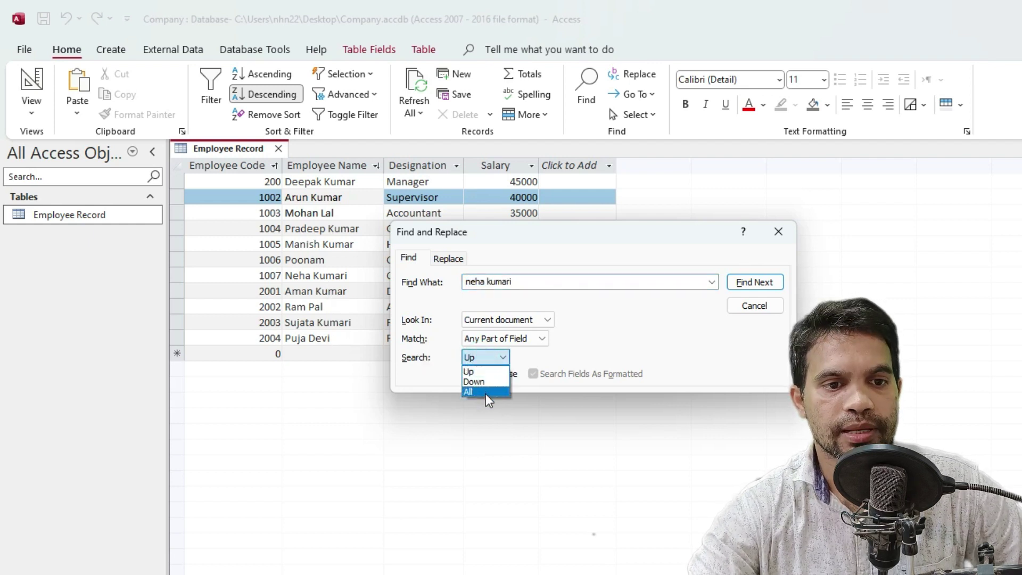
Set Search to All and find the lowercase employee name in record 1007
{"action": "left_click", "coordinate": [486, 394]}
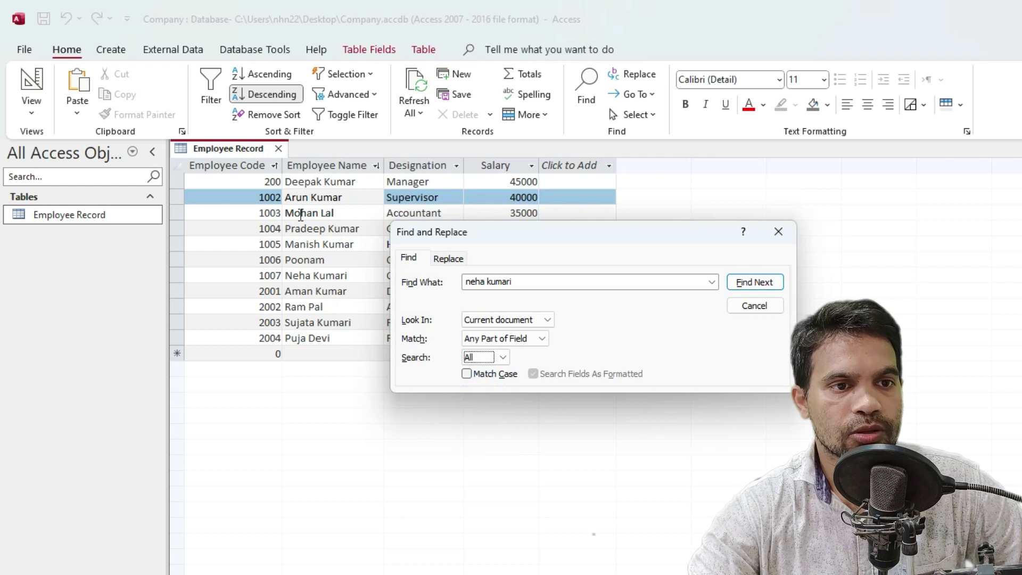
{"action": "left_click", "coordinate": [329, 200]}
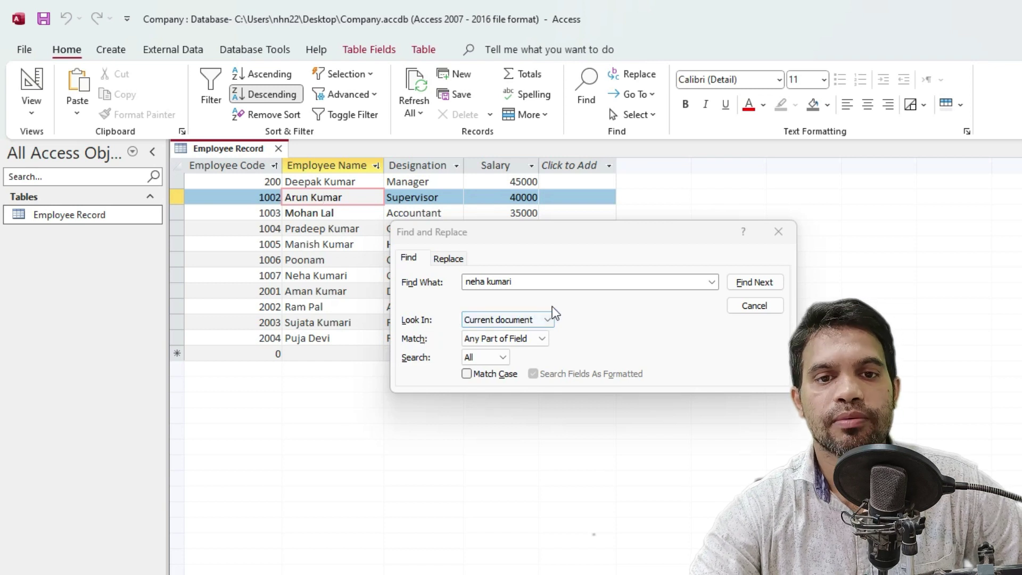
{"action": "left_click", "coordinate": [764, 286]}
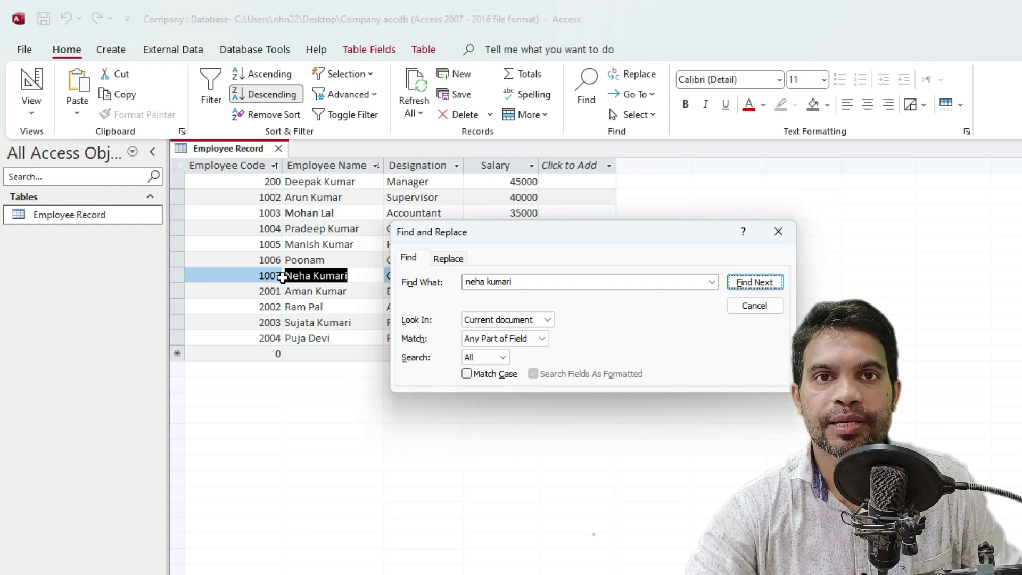
{"action": "left_click", "coordinate": [341, 275]}
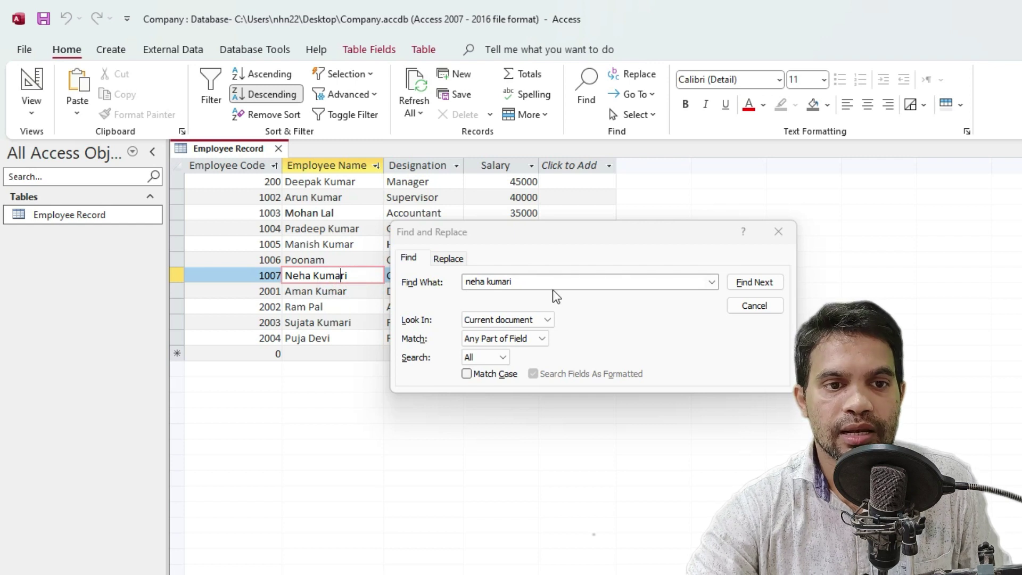
{"action": "left_click", "coordinate": [539, 278]}
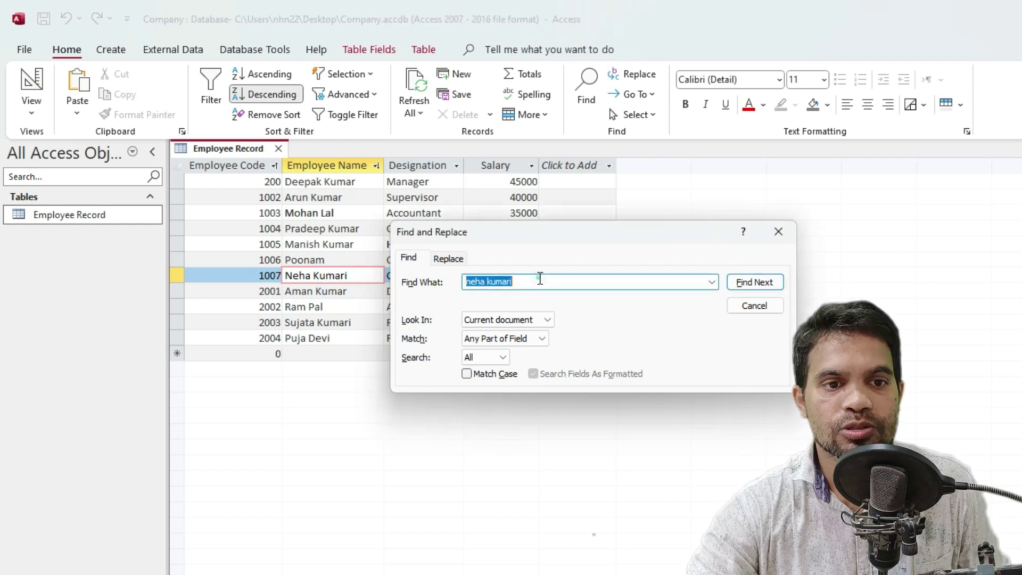
Turn on Match Case and search the lowercase name, which is not found
{"action": "left_click", "coordinate": [469, 376]}
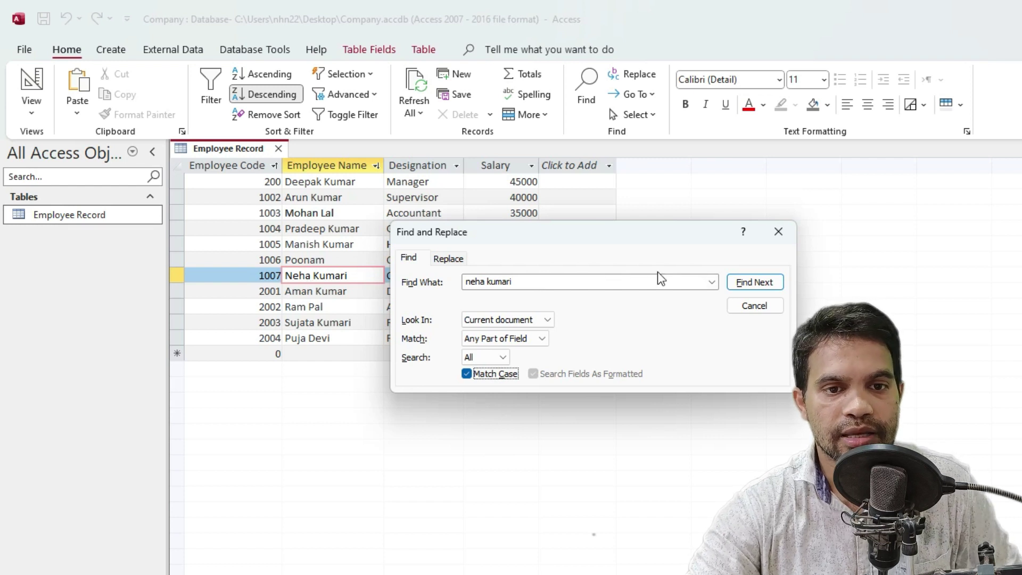
{"action": "left_click", "coordinate": [755, 288]}
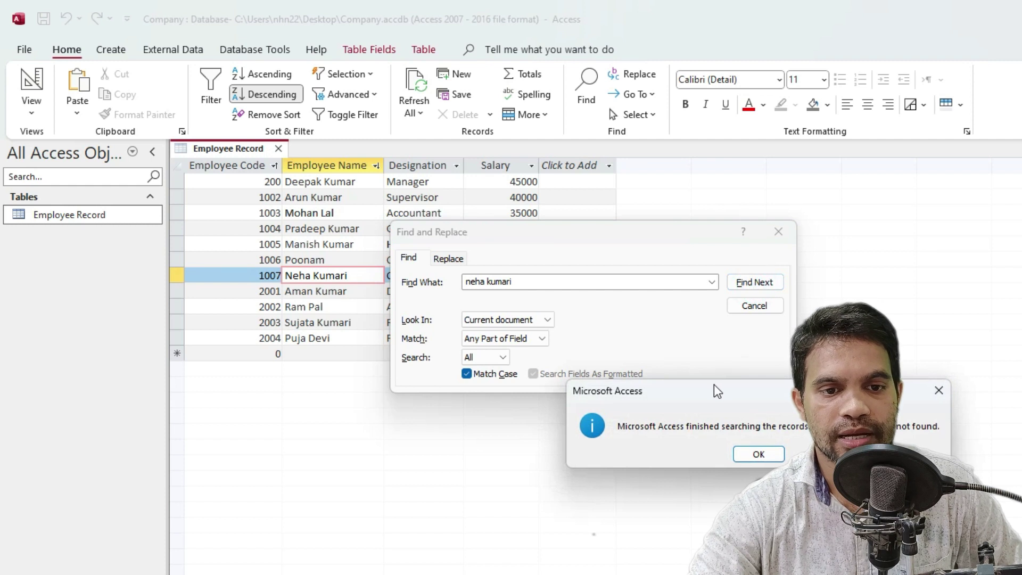
{"action": "left_click_drag", "start_coordinate": [713, 386], "coordinate": [523, 295]}
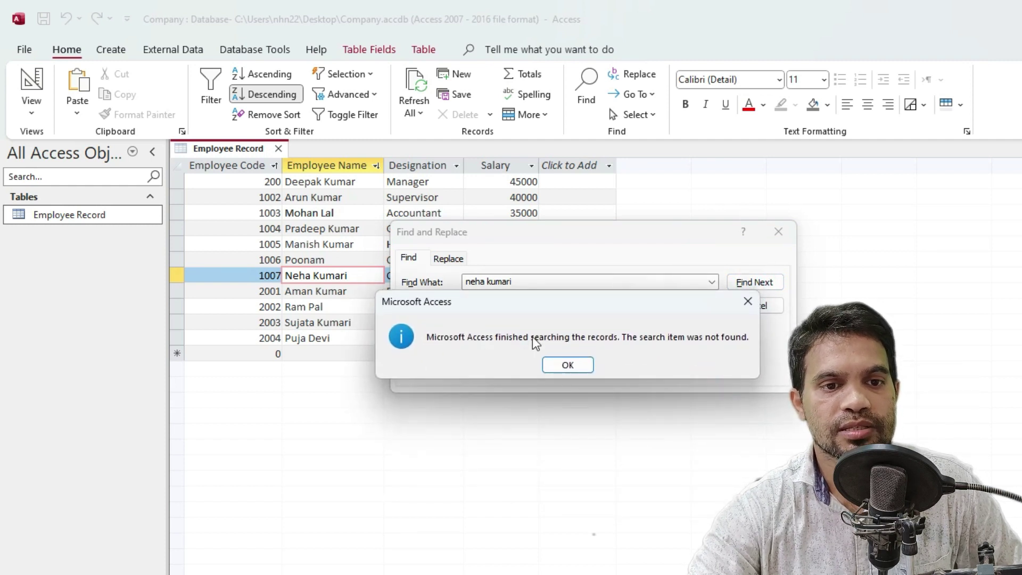
{"action": "left_click", "coordinate": [575, 362]}
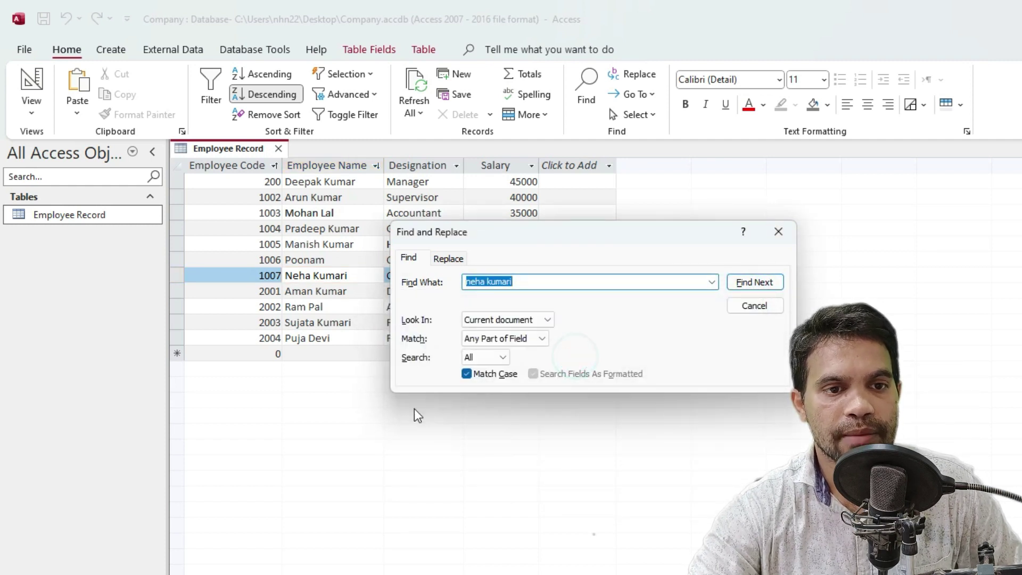
Capitalise the name's first letter to N, find it, and close Find and Replace
{"action": "left_click", "coordinate": [539, 280]}
{"action": "left_click_drag", "start_coordinate": [540, 280], "coordinate": [402, 289]}
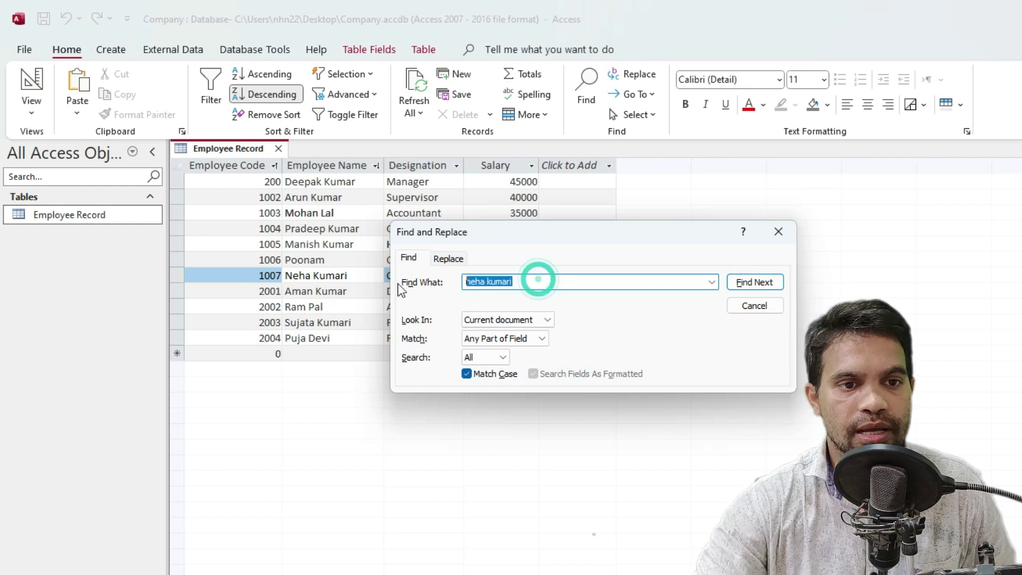
{"action": "left_click", "coordinate": [401, 289]}
{"action": "key", "text": "Delete"}
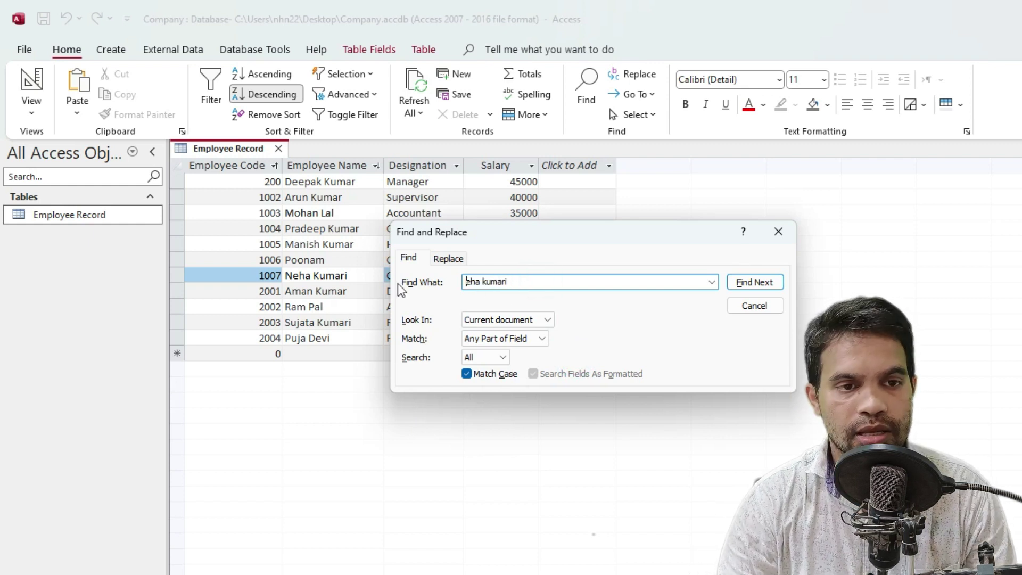
{"action": "type", "text": "N"}
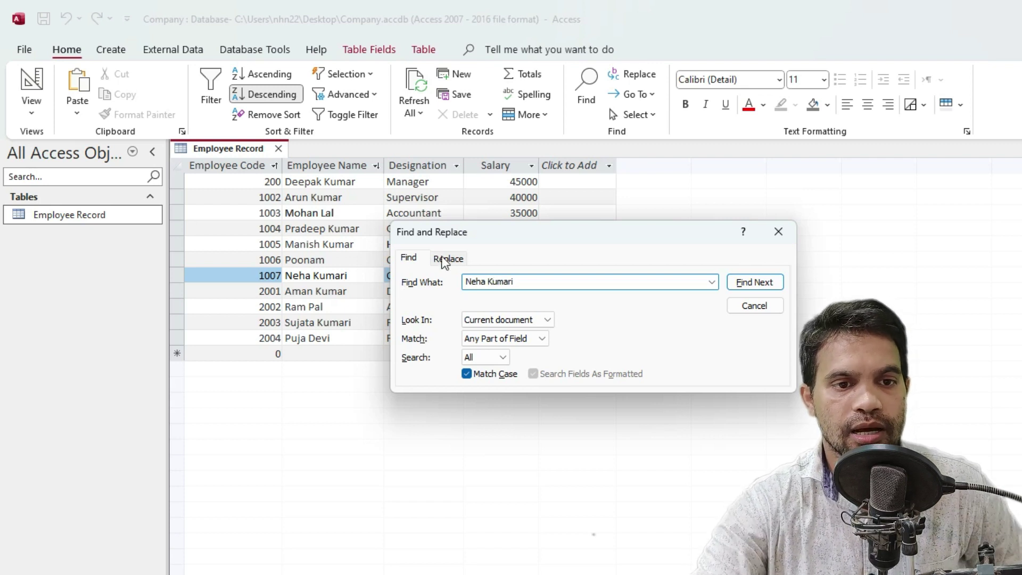
{"action": "left_click", "coordinate": [748, 290]}
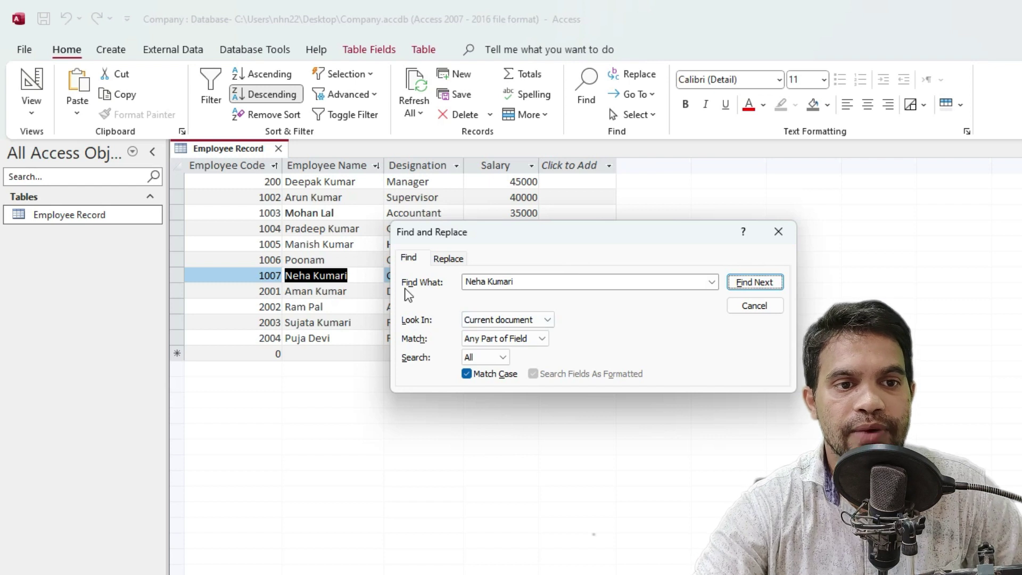
{"action": "left_click", "coordinate": [778, 232]}
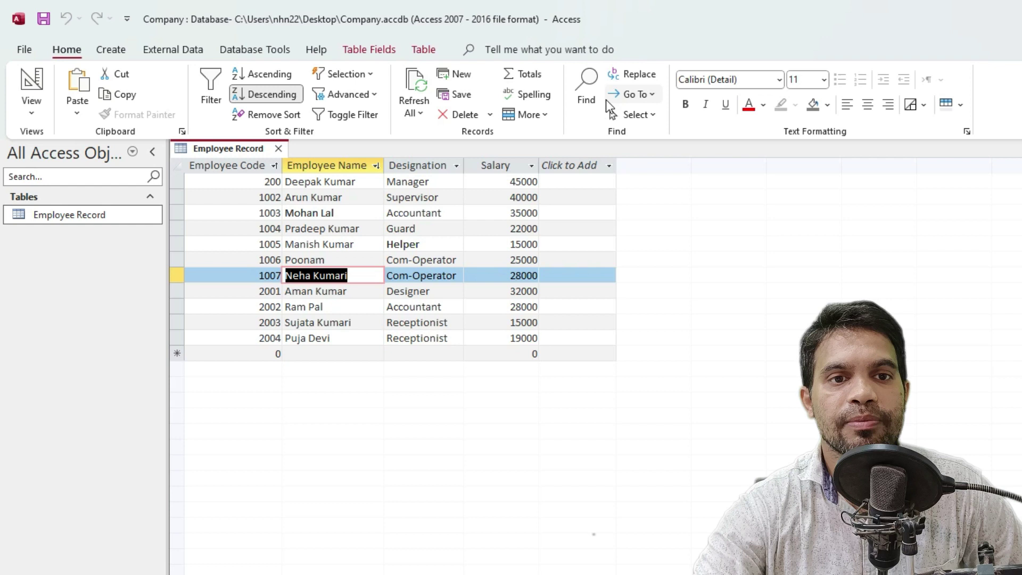
Open the Replace tab and clear the old search term from Find What
{"action": "left_click", "coordinate": [634, 76]}
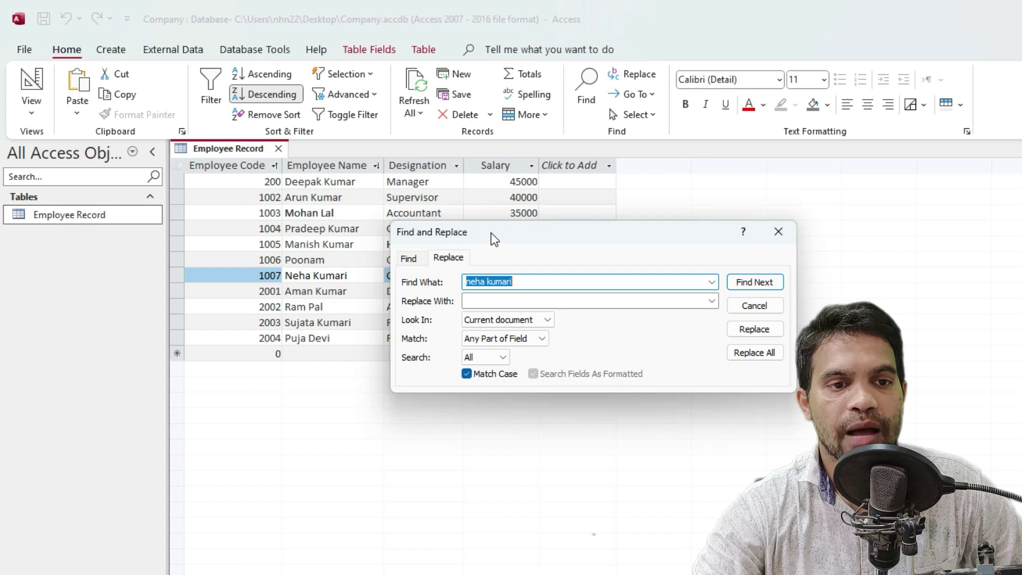
{"action": "left_click", "coordinate": [451, 261]}
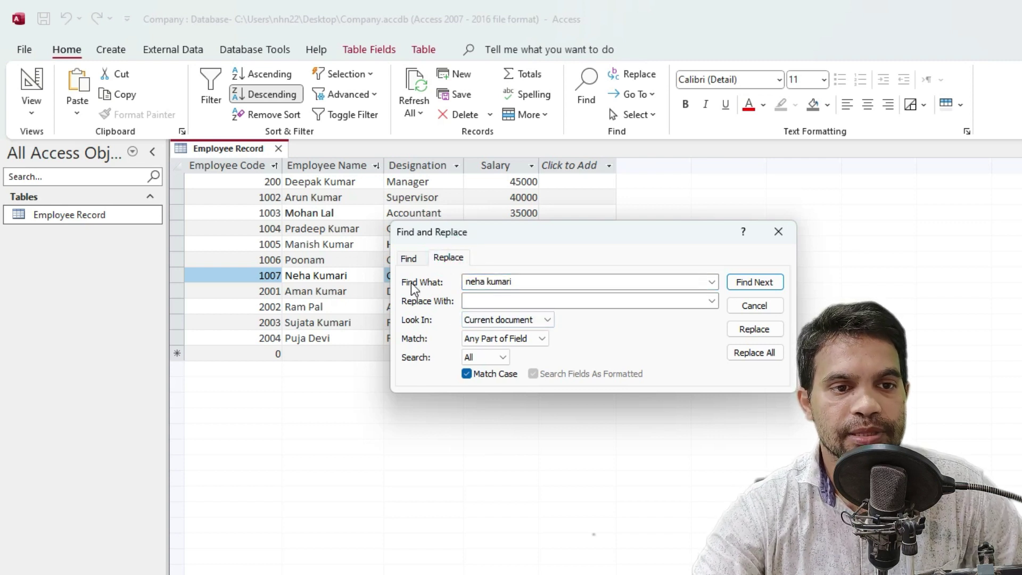
{"action": "left_click", "coordinate": [530, 286]}
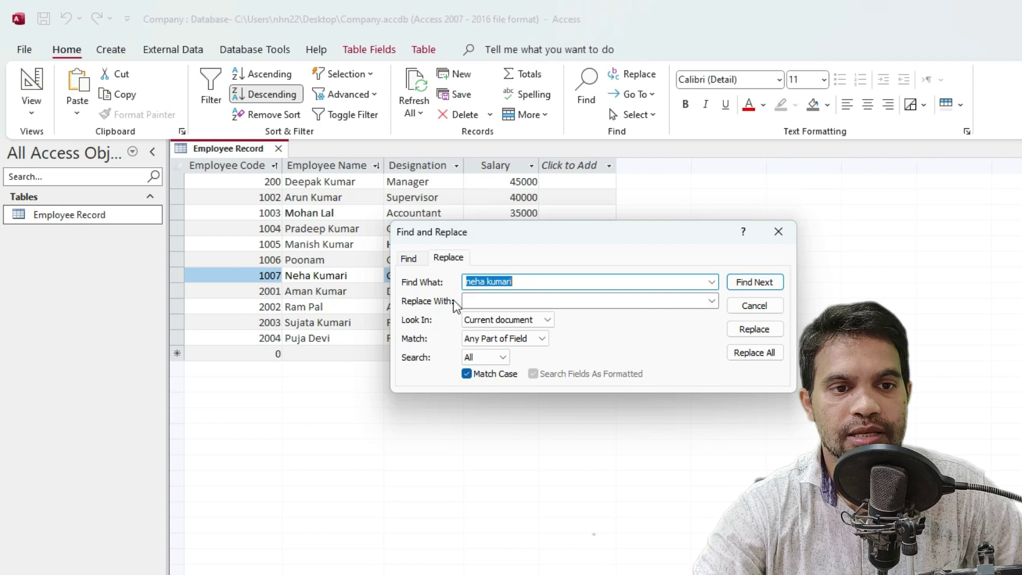
{"action": "left_click", "coordinate": [520, 279]}
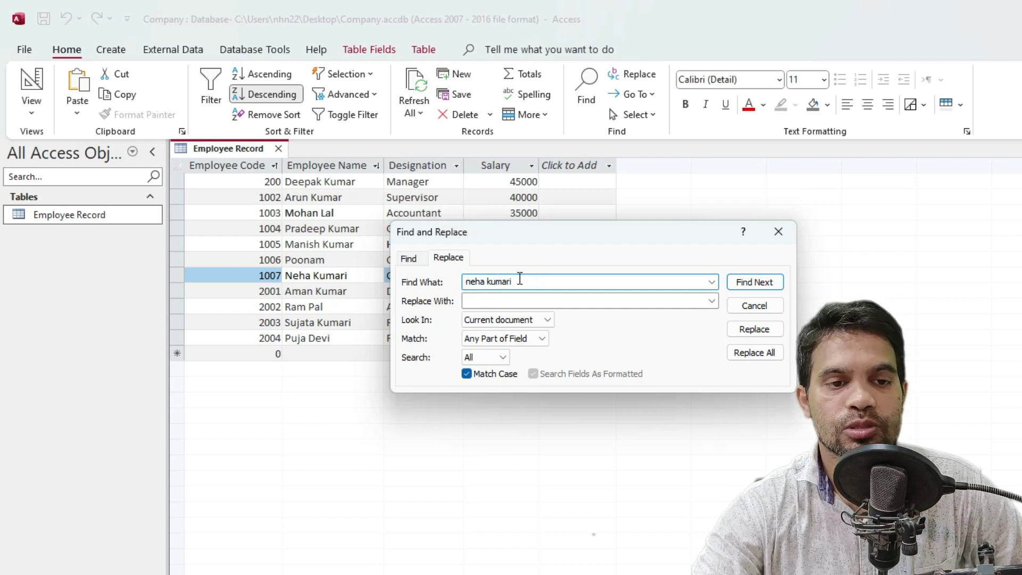
{"action": "left_click", "coordinate": [482, 303]}
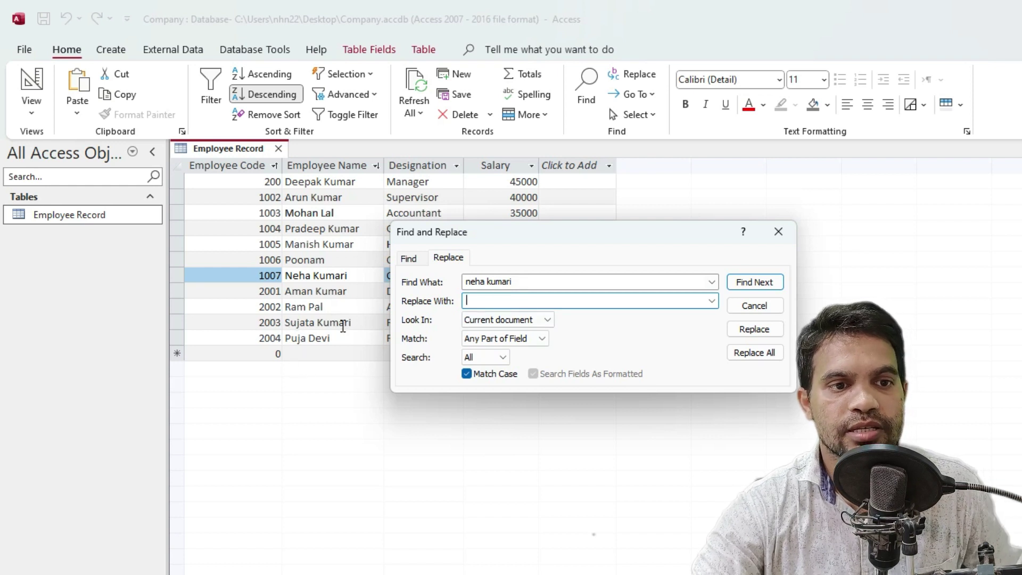
{"action": "left_click", "coordinate": [537, 282]}
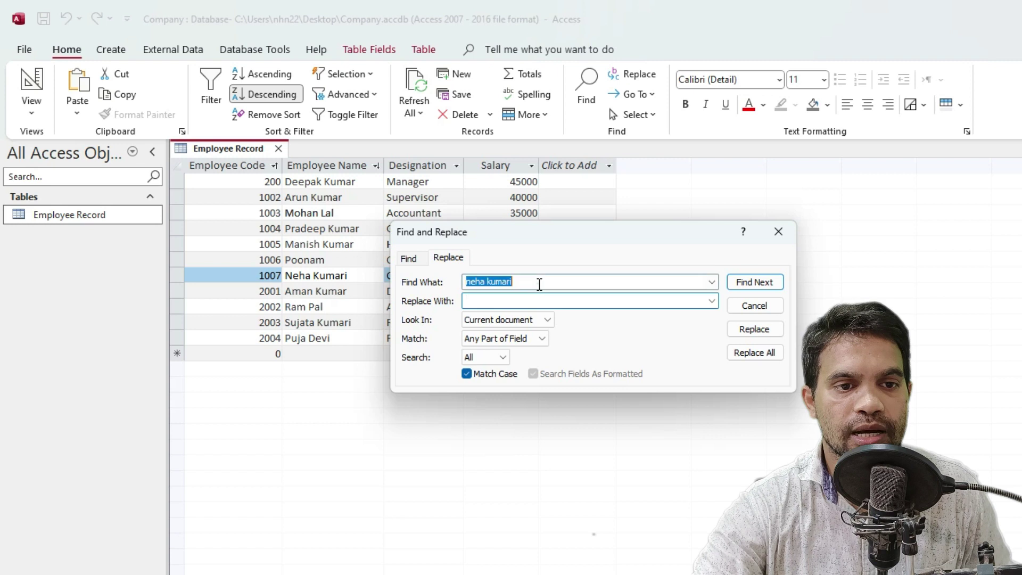
{"action": "key", "text": "BackSpace"}
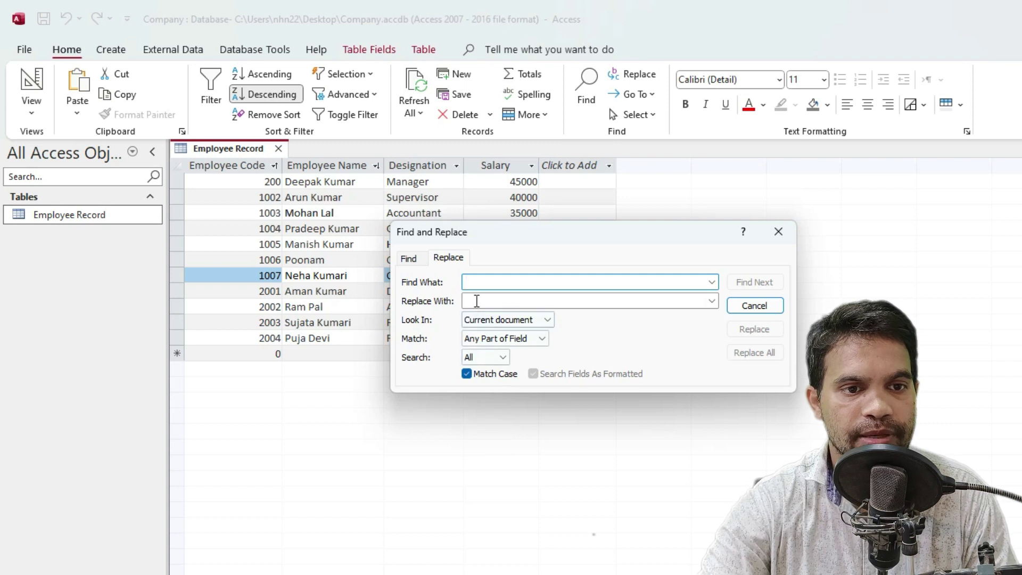
Find record 2003's employee name and replace it with the new name, then return to Find
{"action": "left_click", "coordinate": [493, 282]}
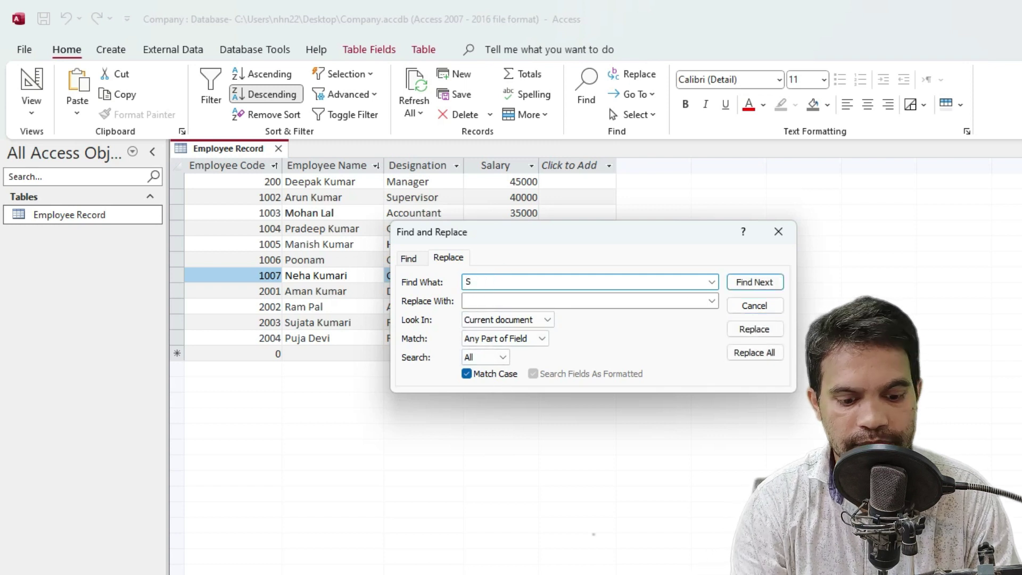
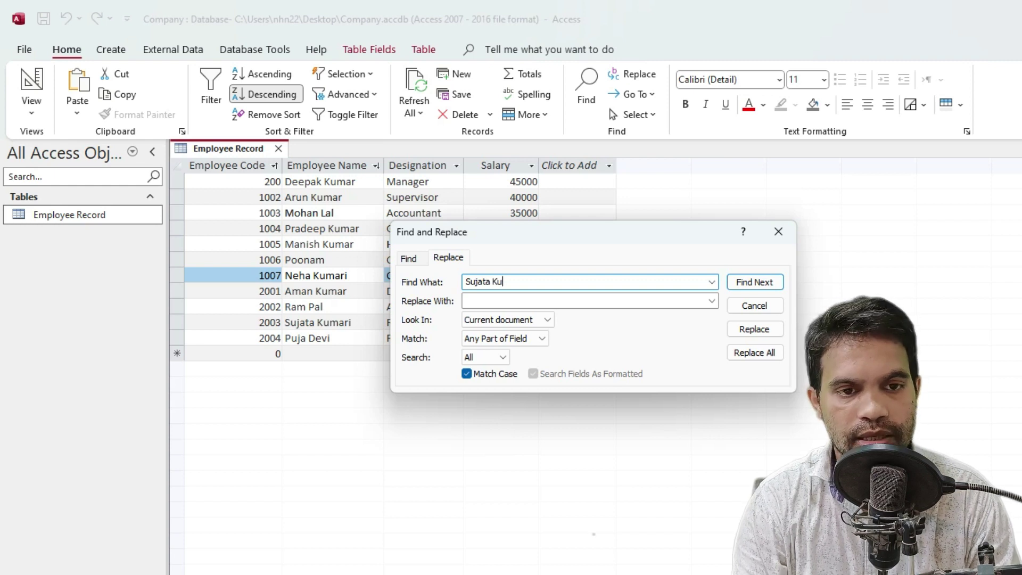
{"action": "left_click", "coordinate": [762, 281]}
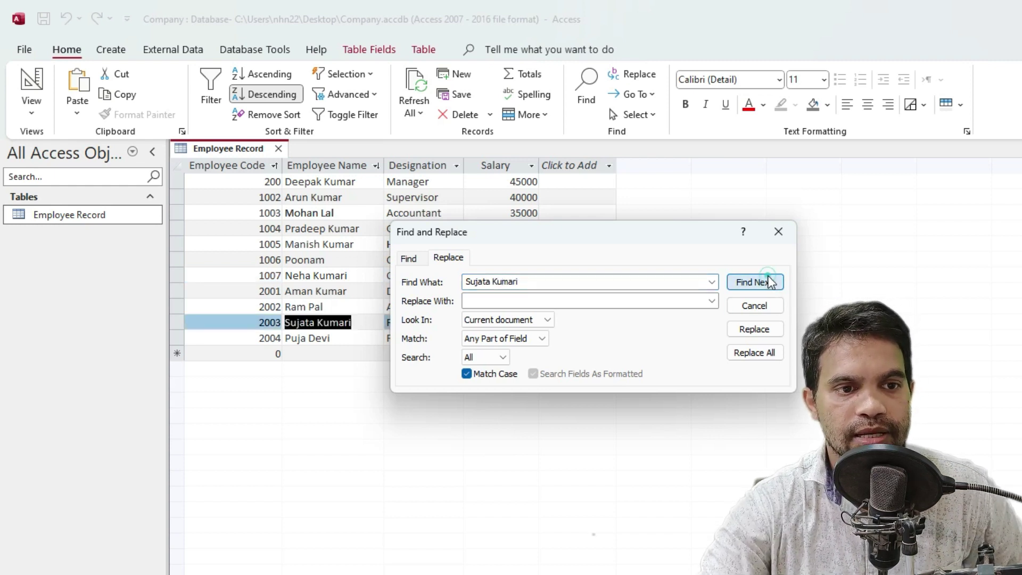
{"action": "left_click", "coordinate": [468, 301]}
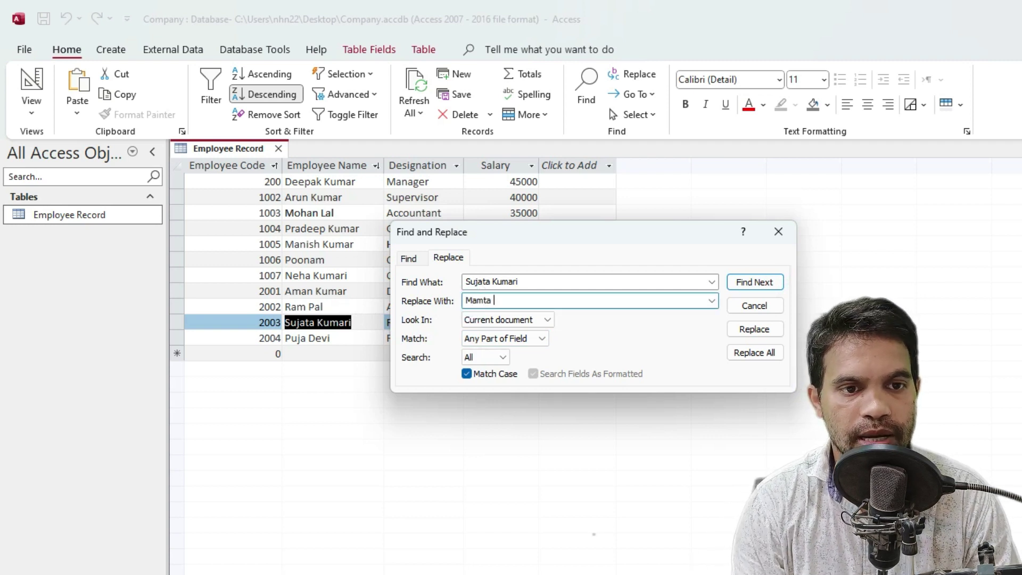
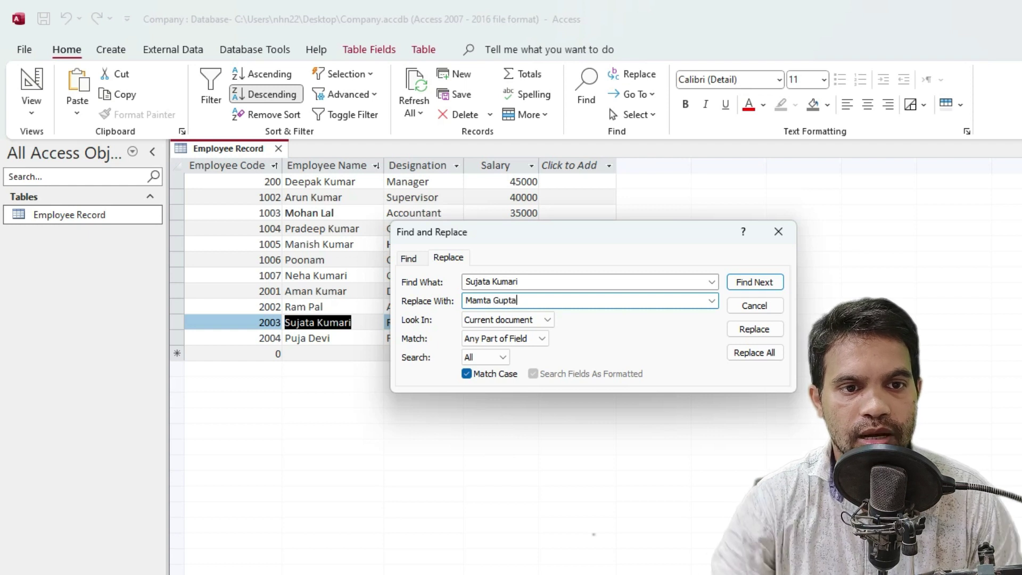
{"action": "left_click", "coordinate": [757, 328]}
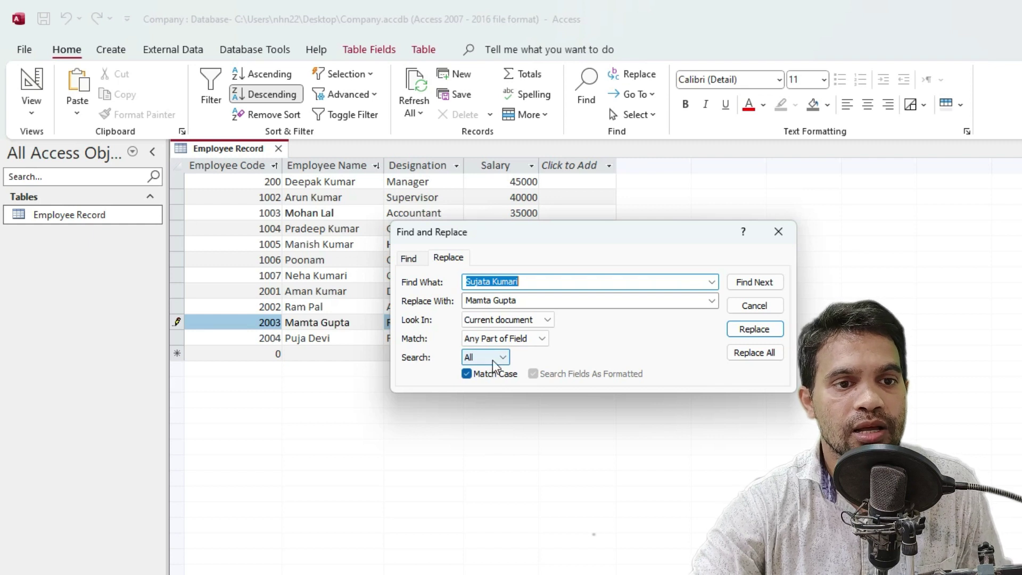
{"action": "left_click", "coordinate": [412, 261]}
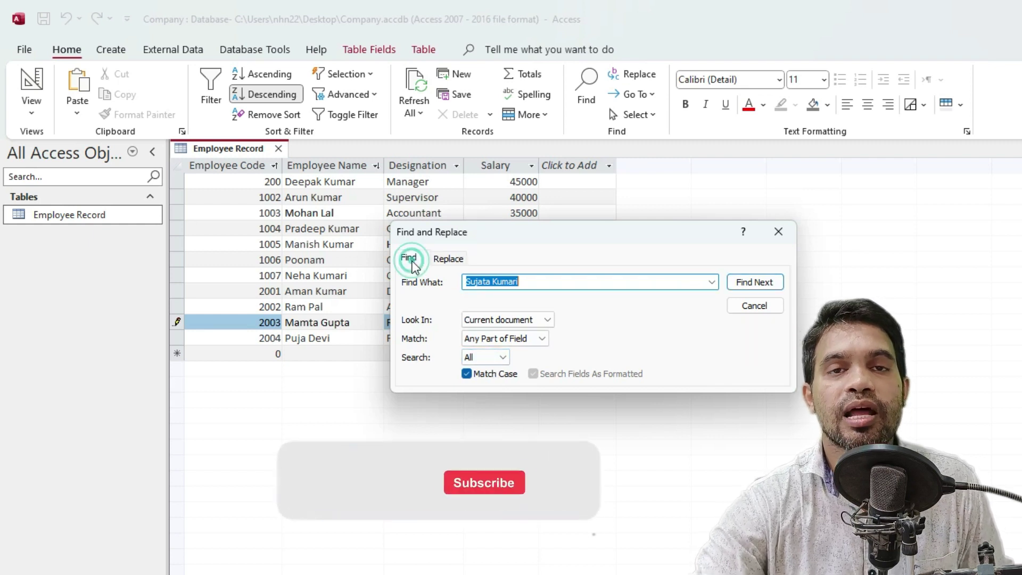